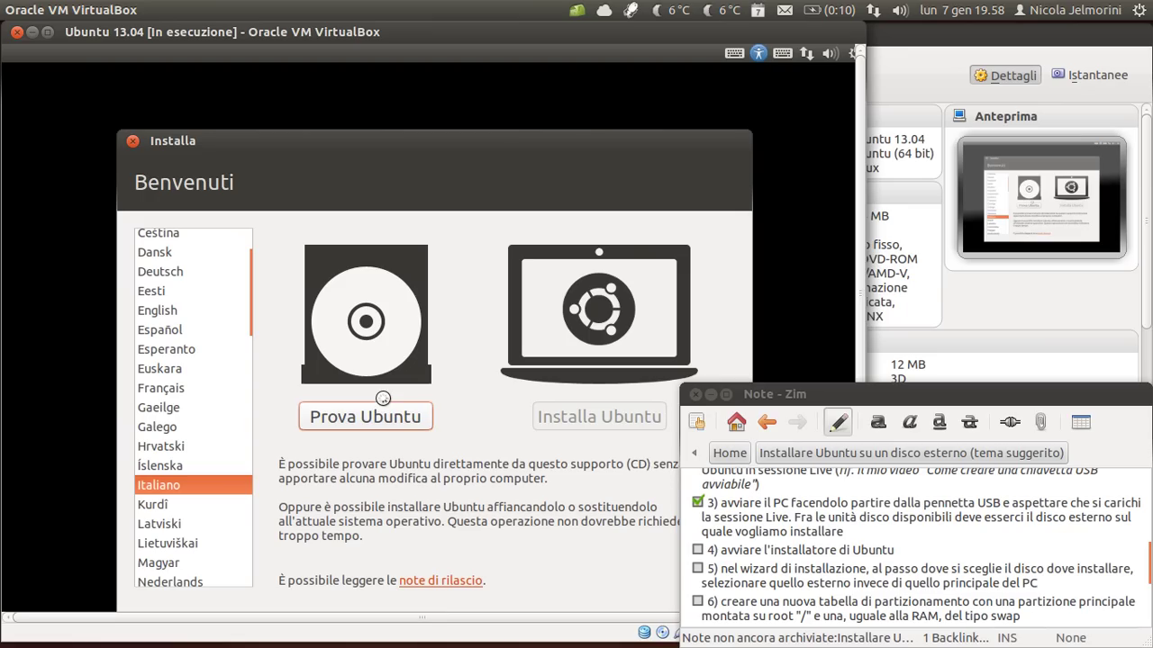
Choose 'Prova Ubuntu' to start Ubuntu 13.04 as a live trial and wait for the desktop.
scroll(917, 505, "down", 1)
left_click(365, 416)
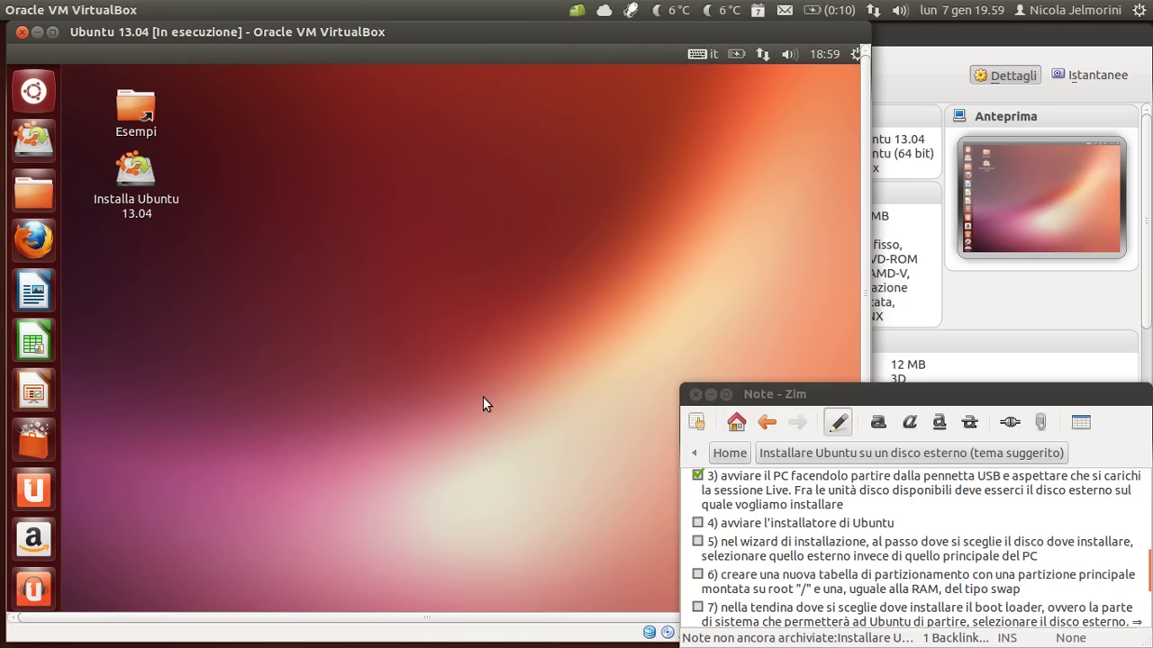
scroll(828, 510, "up", 1)
scroll(811, 506, "down", 1)
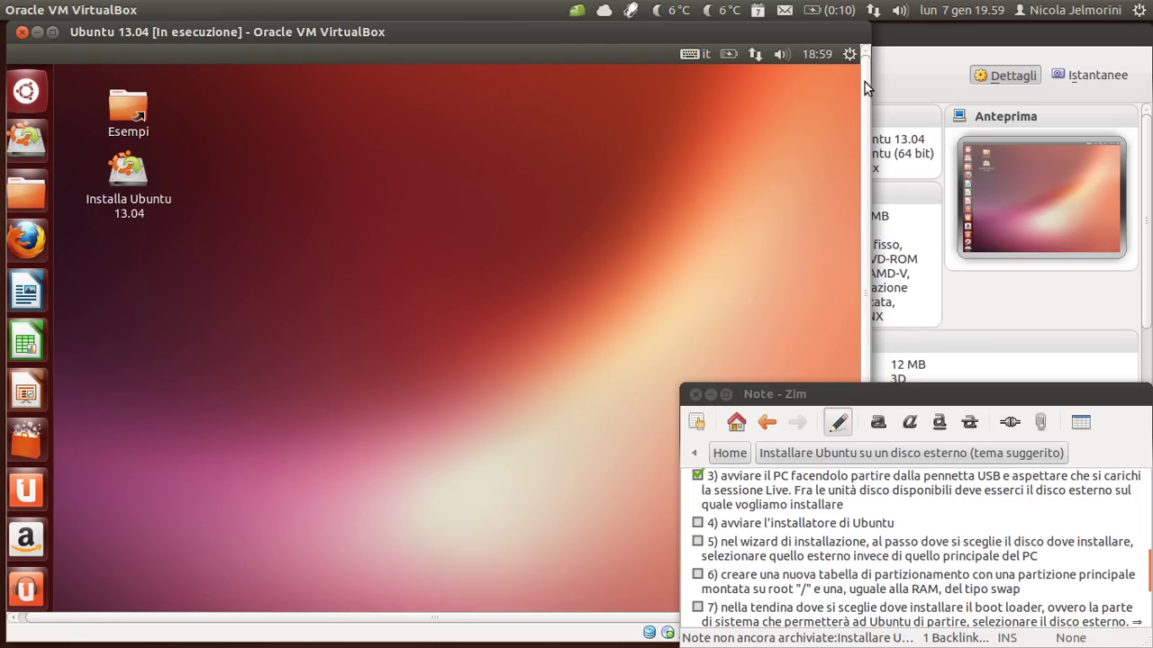
left_click_drag(864, 89, 229, 522)
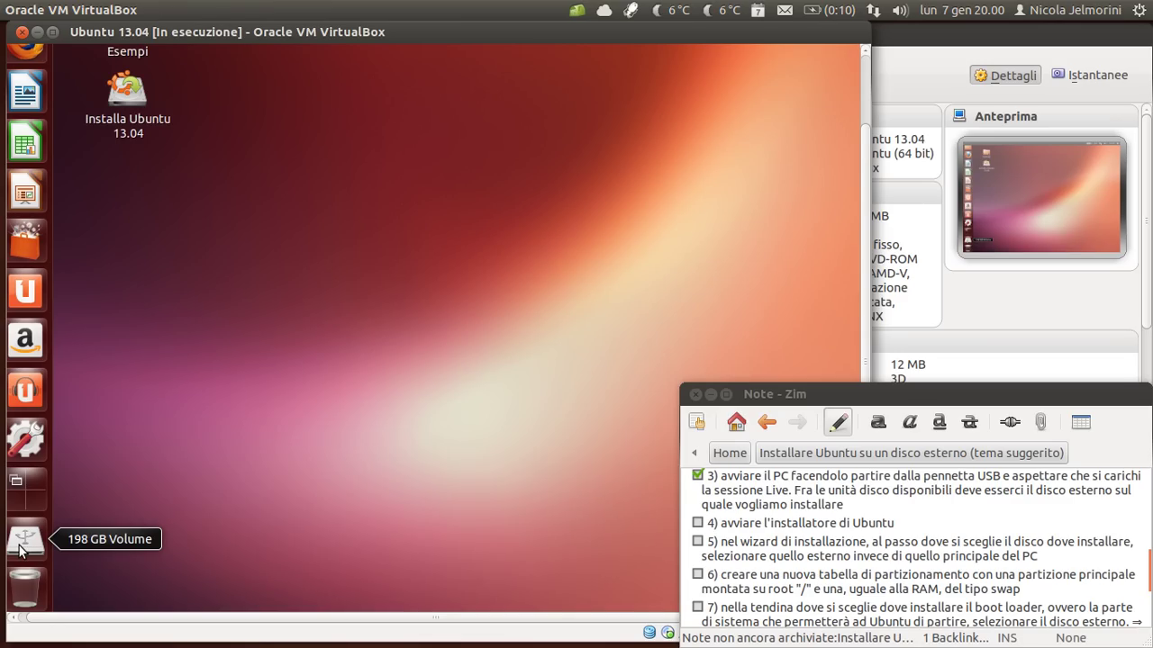
Open the 198 GB volume and check its Properties: 181,8 GB free of 194,9 GB.
left_click(20, 545)
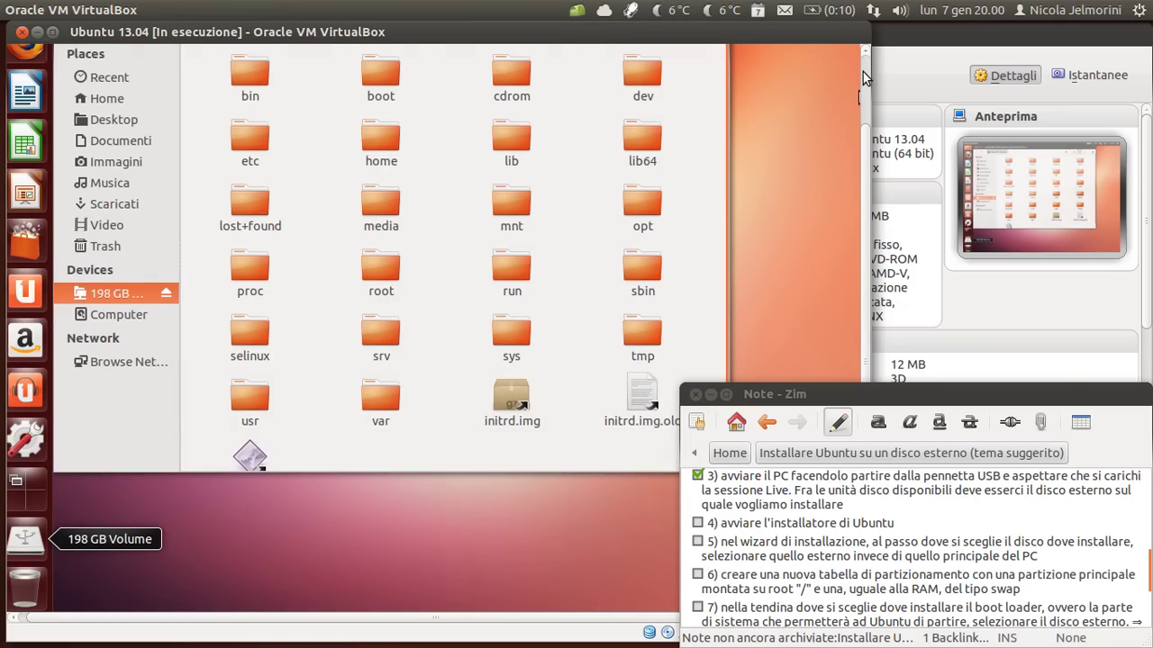
left_click(862, 72)
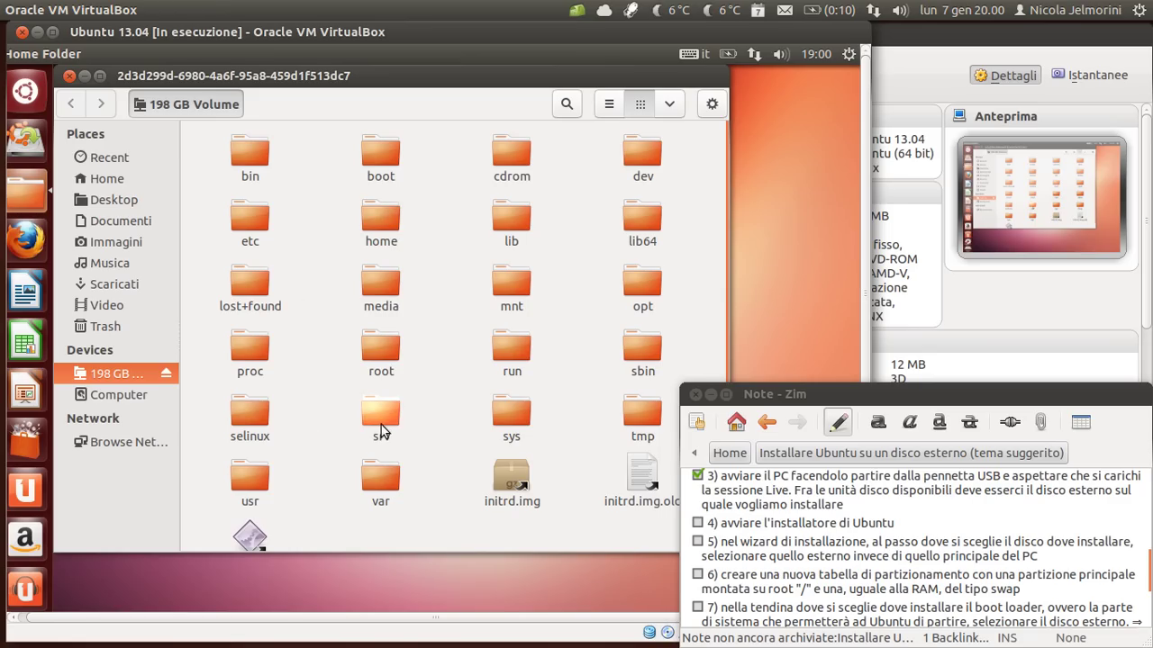
right_click(95, 368)
left_click(130, 539)
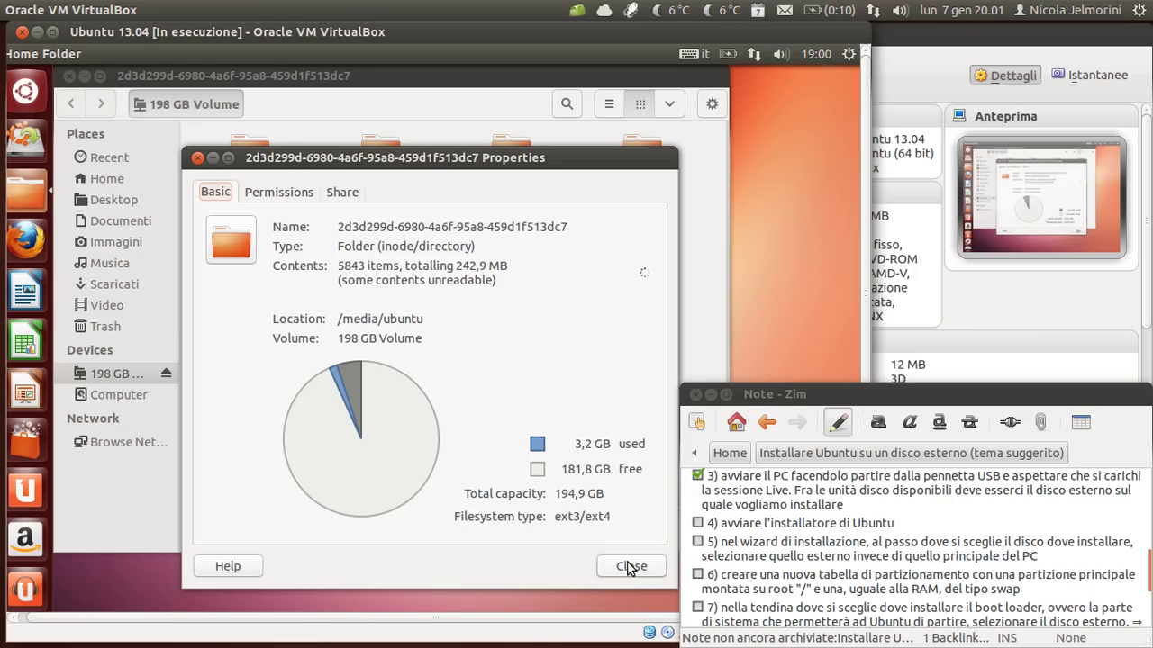
left_click(631, 566)
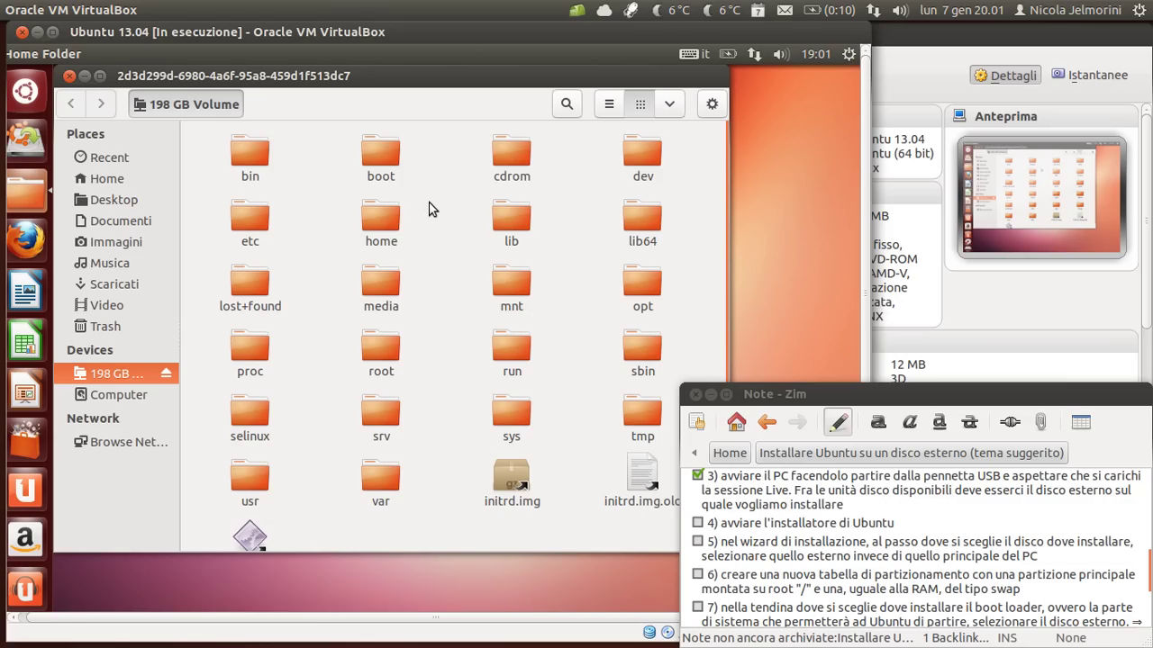
Close the file manager, fix item 4's wording in Zim, and launch 'Installa Ubuntu 13.04'.
left_click(70, 78)
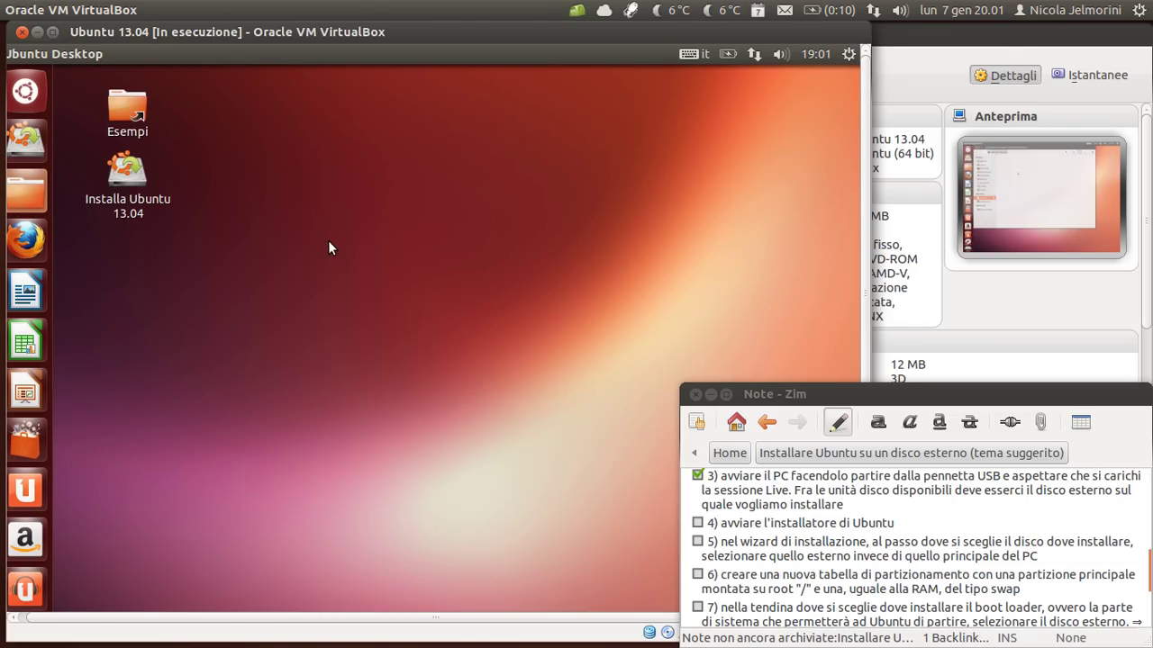
left_click(765, 522)
scroll(765, 523, "down", 1)
type("l'")
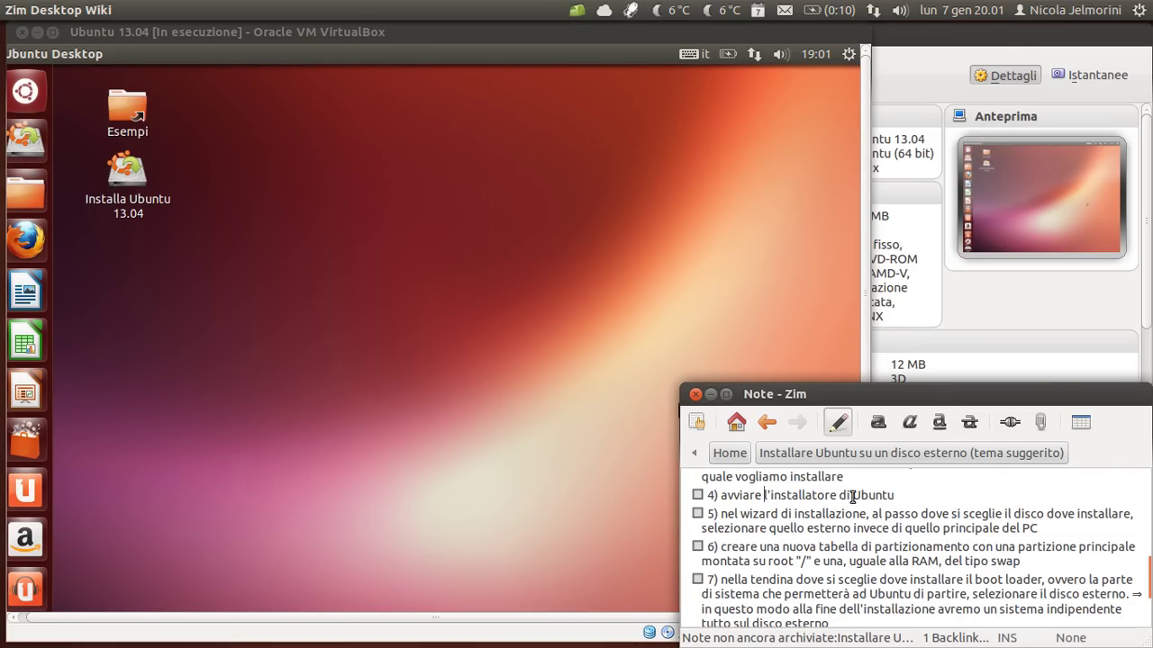
left_click(123, 172)
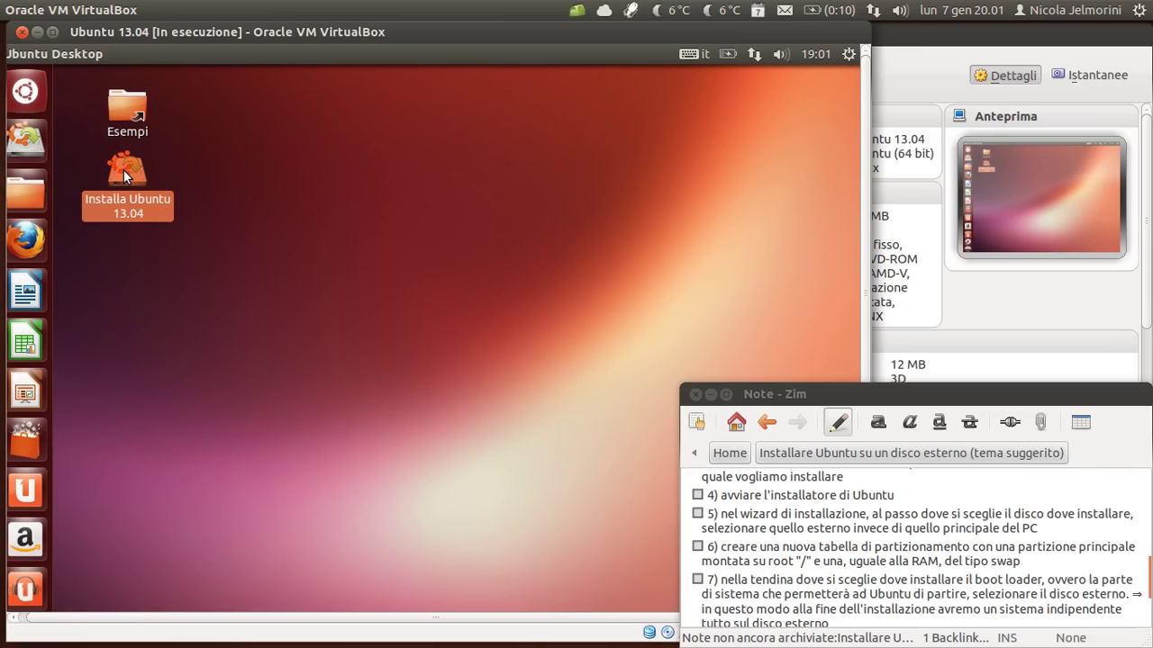
double_click(124, 169)
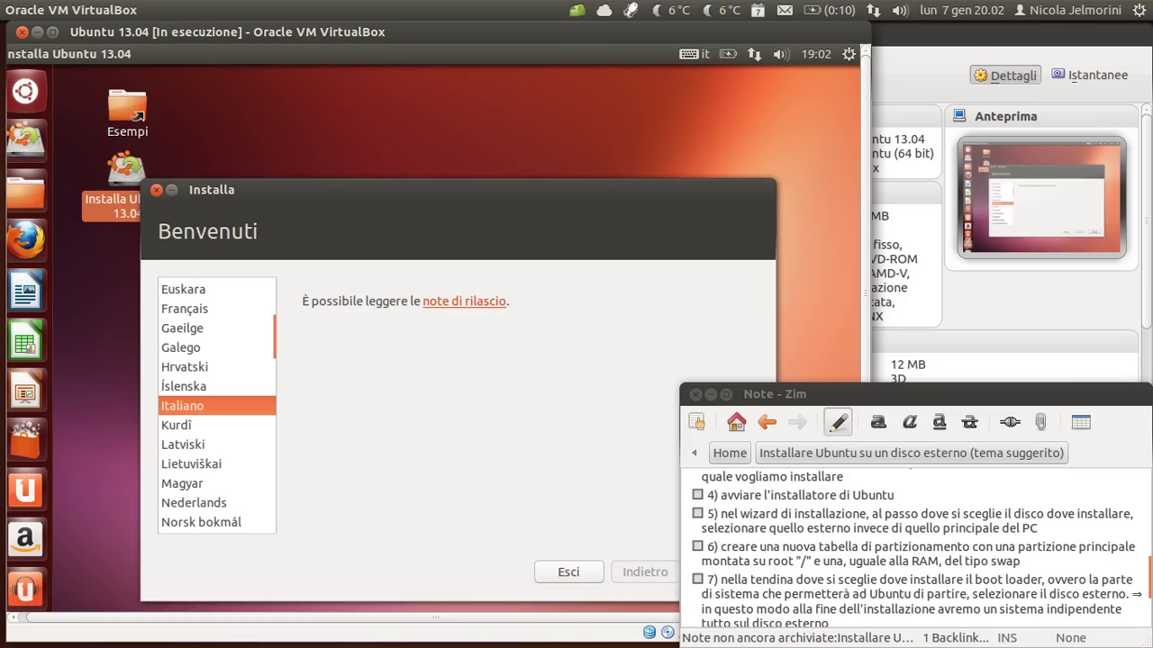
Move the installer window up-left and continue past the Benvenuti language page with Avanti.
left_click(701, 499)
scroll(800, 560, "down", 1)
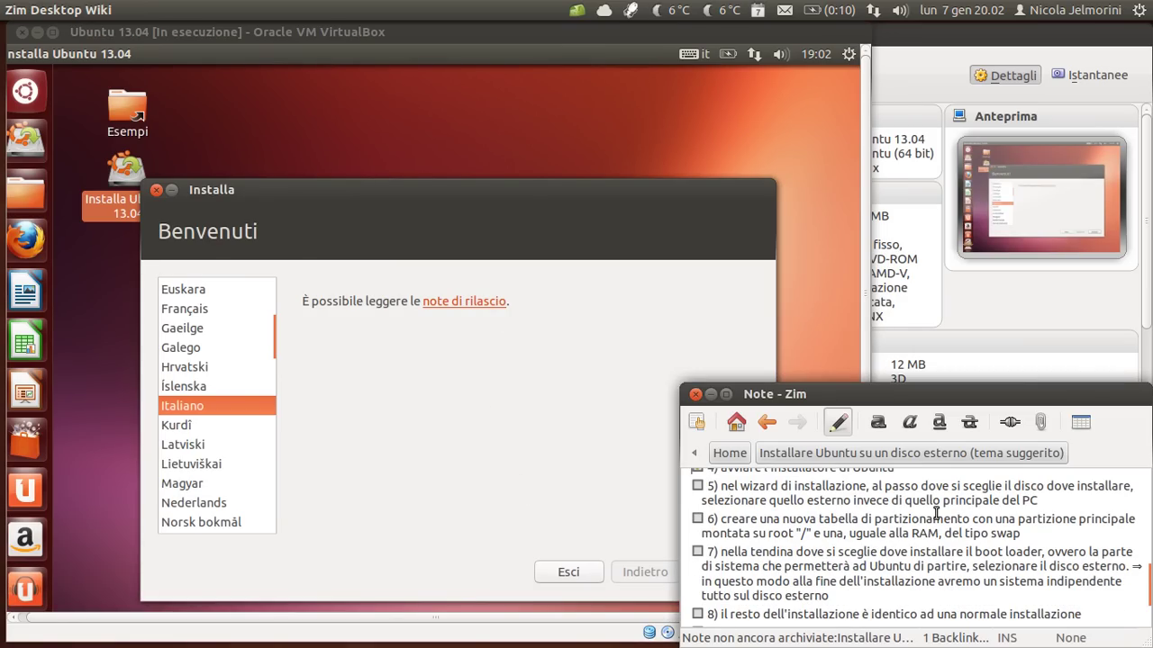
left_click_drag(483, 191, 382, 68)
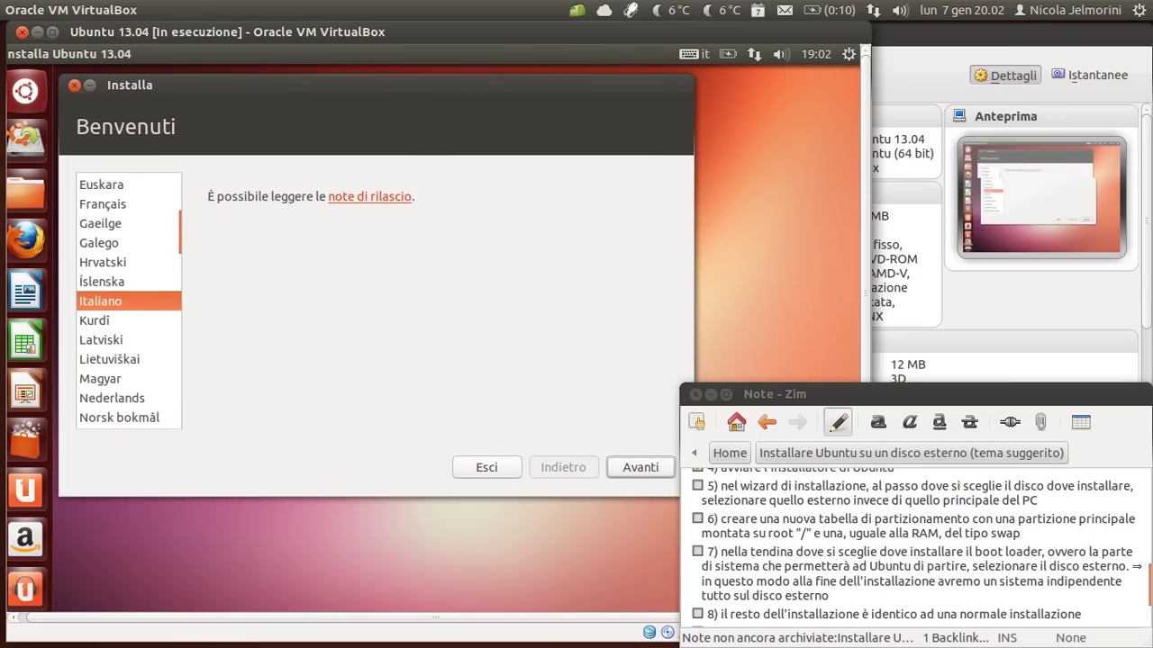
left_click(643, 468)
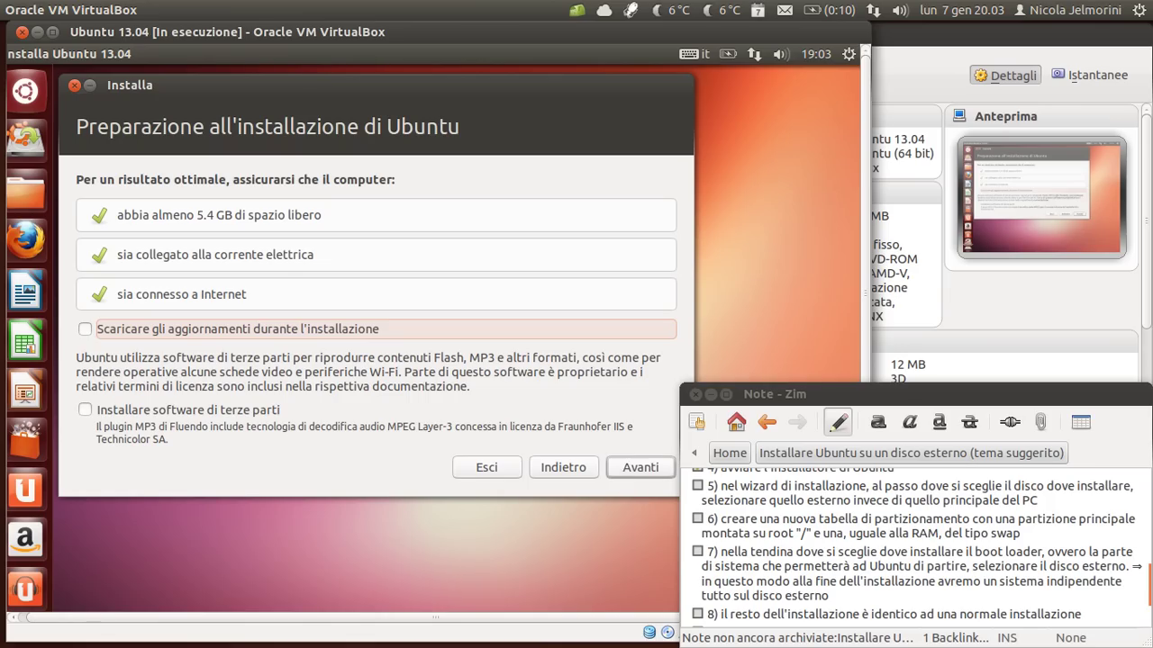
Continue past the preparation page and allow unmounting the /dev/sdb partitions with Sì.
left_click(635, 468)
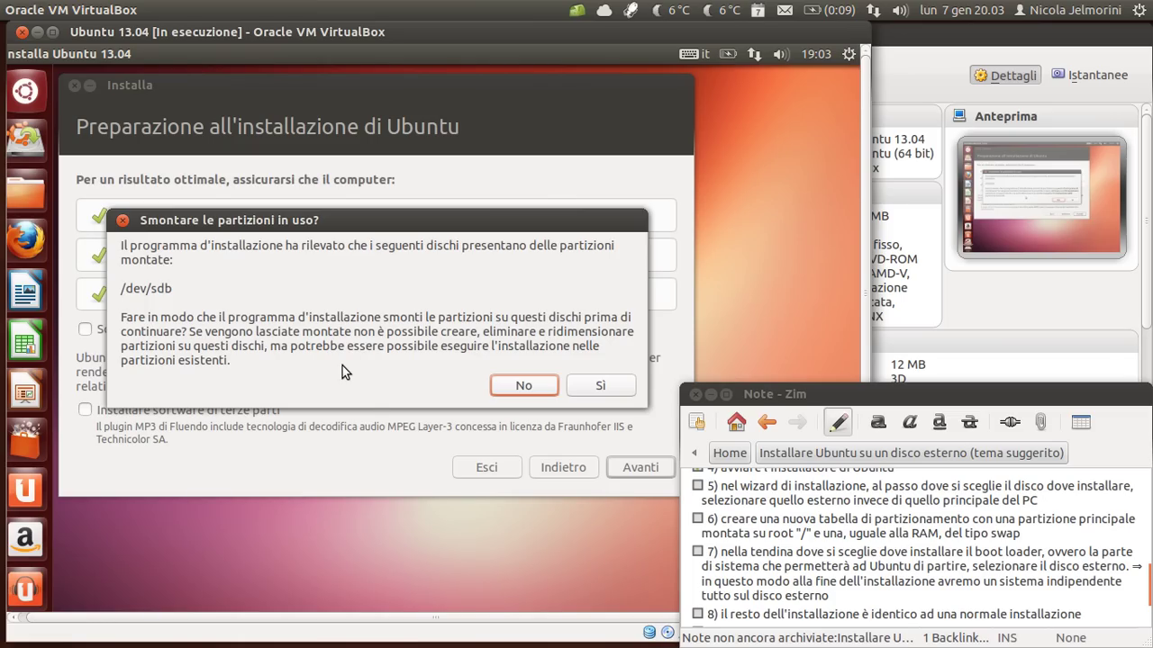
left_click(601, 387)
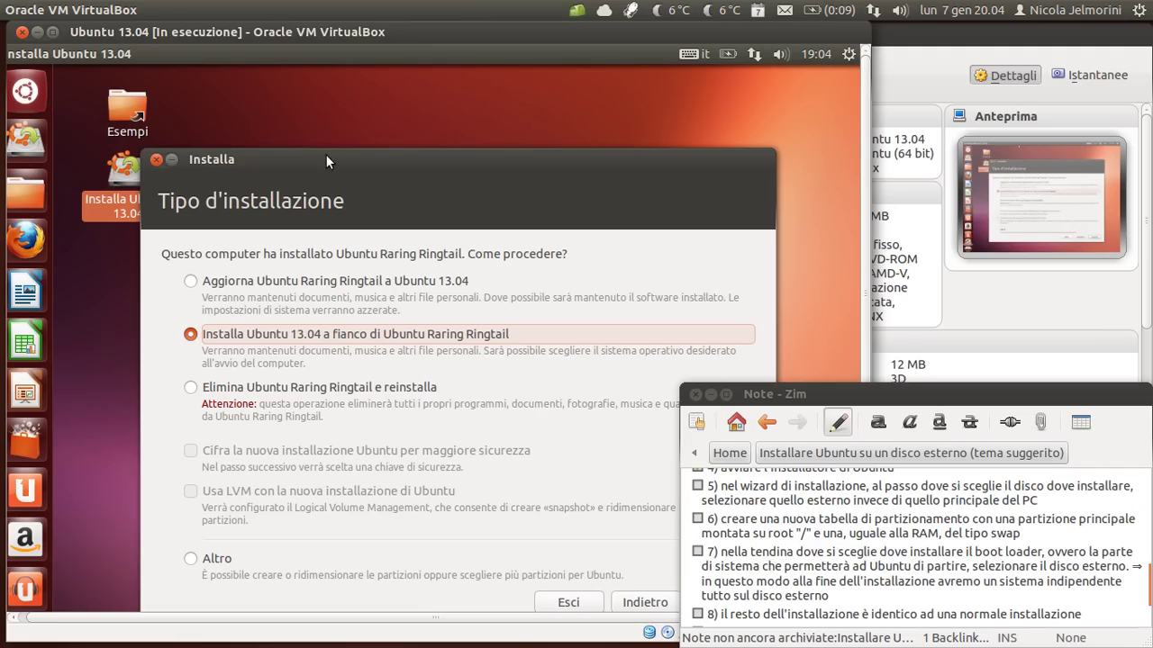
Reposition the installer window and select the Altro installation type for manual partitioning.
left_click_drag(331, 160, 305, 97)
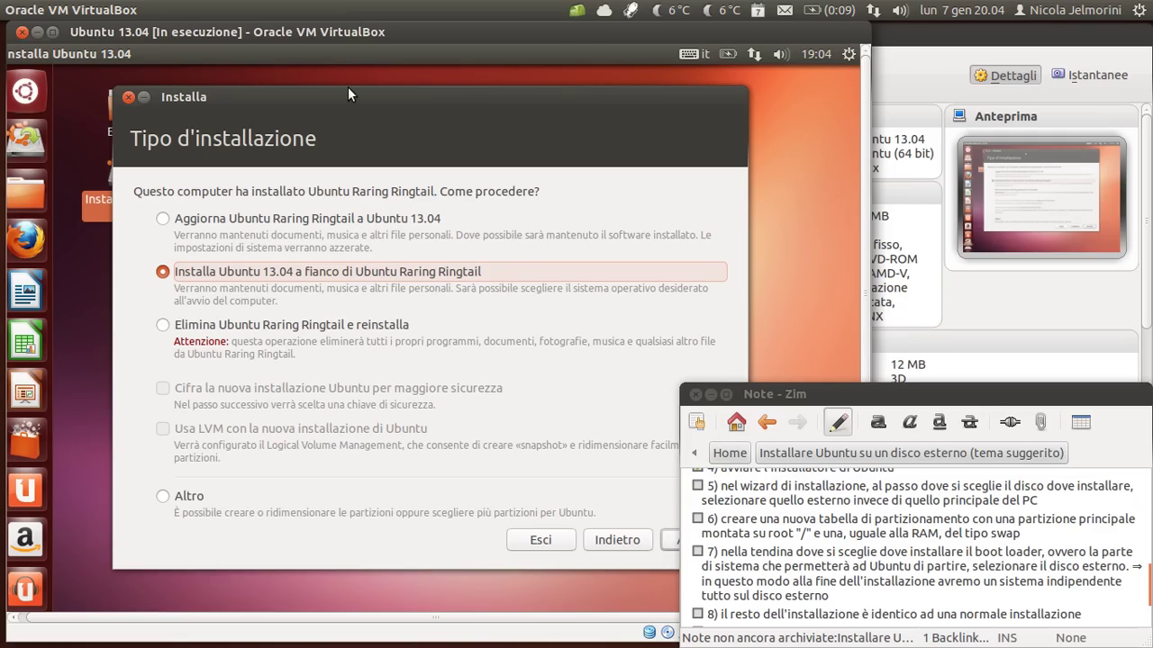
left_click_drag(348, 93, 317, 82)
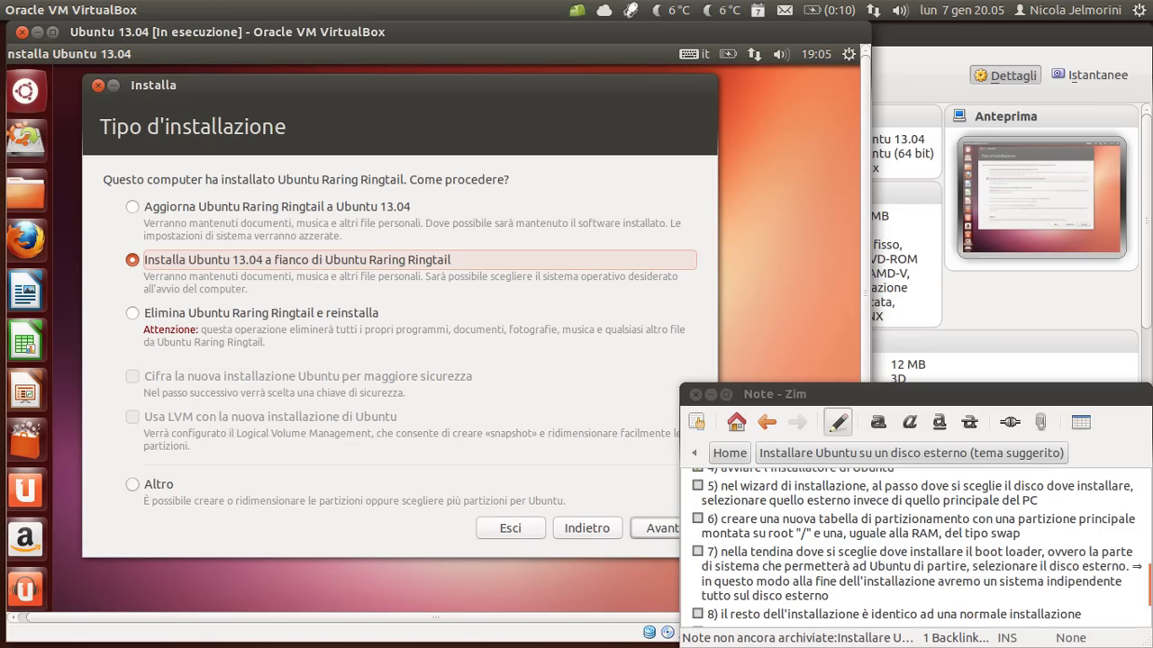
left_click(134, 486)
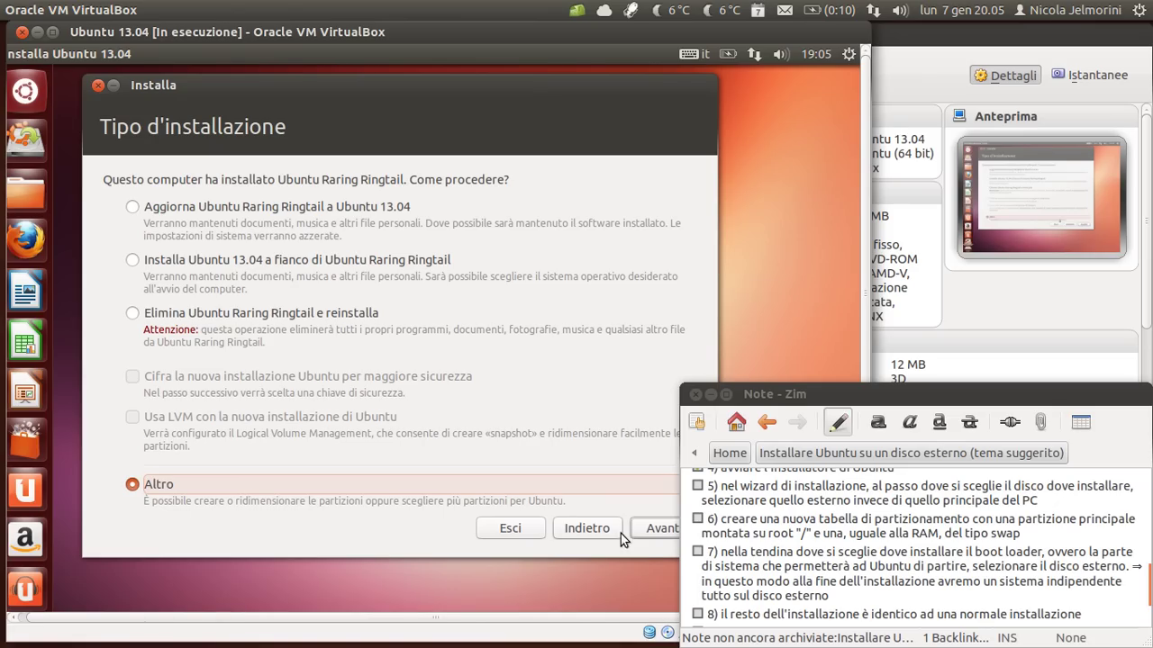
Continue to the manual partition table and highlight step 5's text in the Zim checklist.
left_click(654, 534)
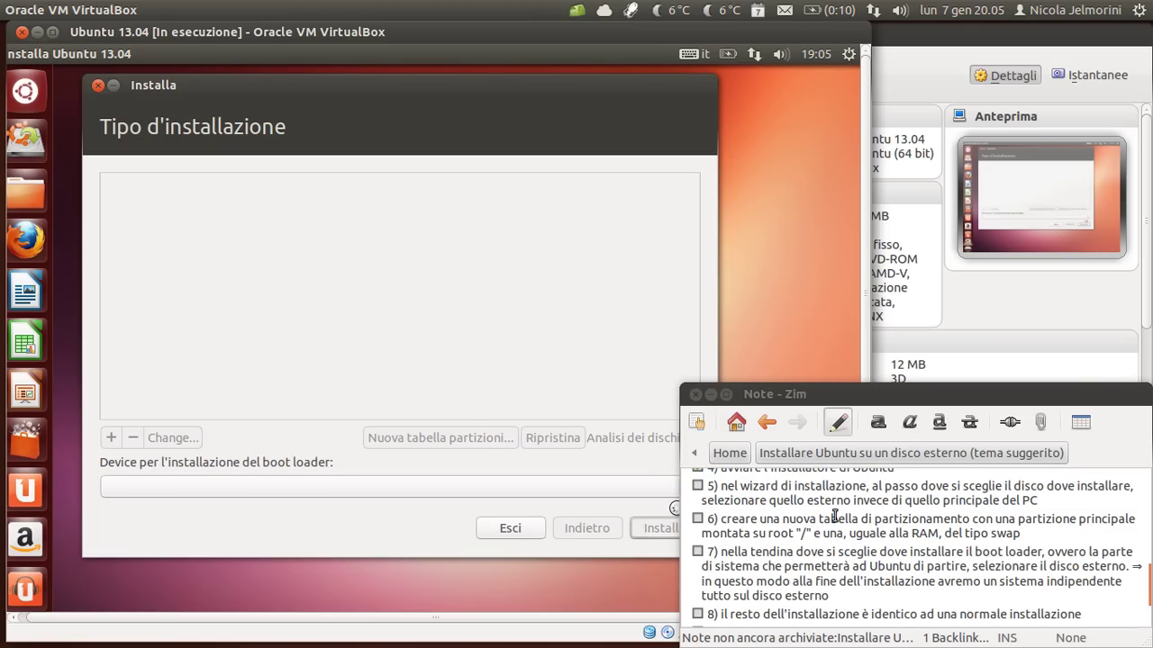
scroll(835, 516, "up", 1)
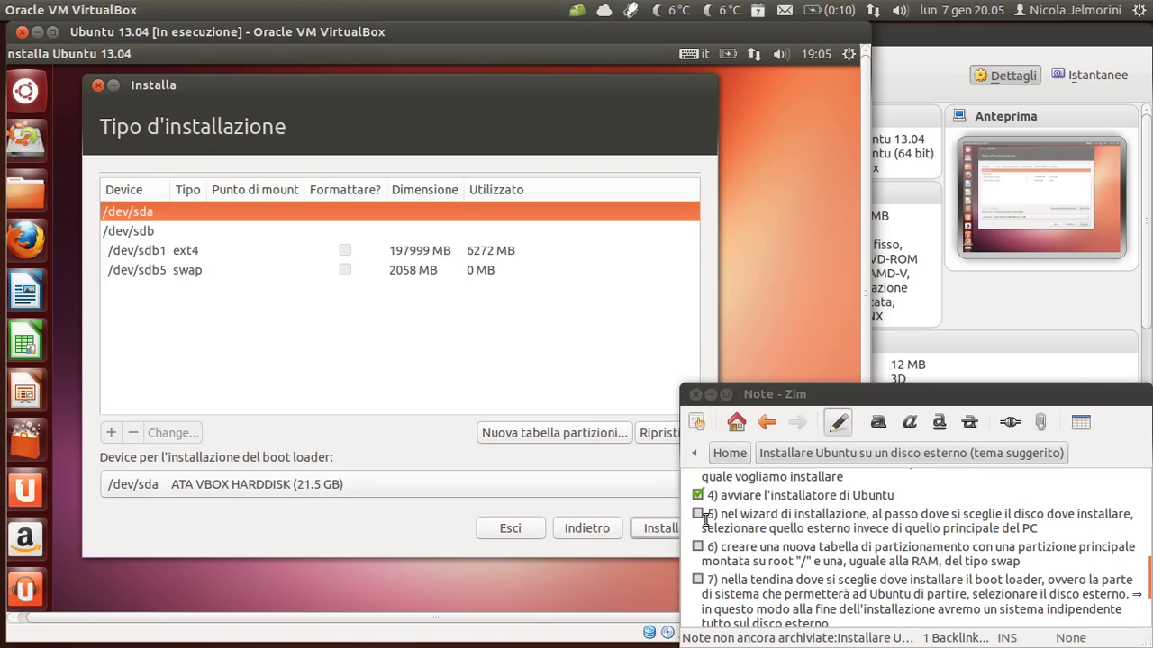
left_click_drag(721, 514, 1048, 529)
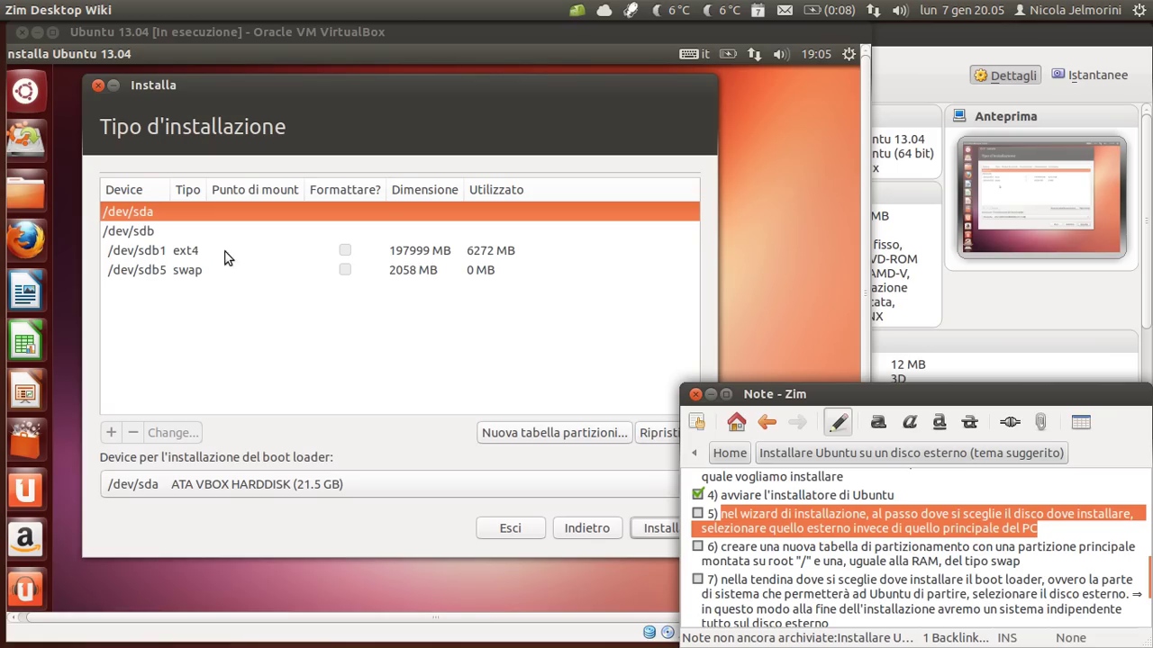
Select /dev/sdb as the target disk, tick step 5 in Zim, and highlight step 6's text.
left_click(126, 234)
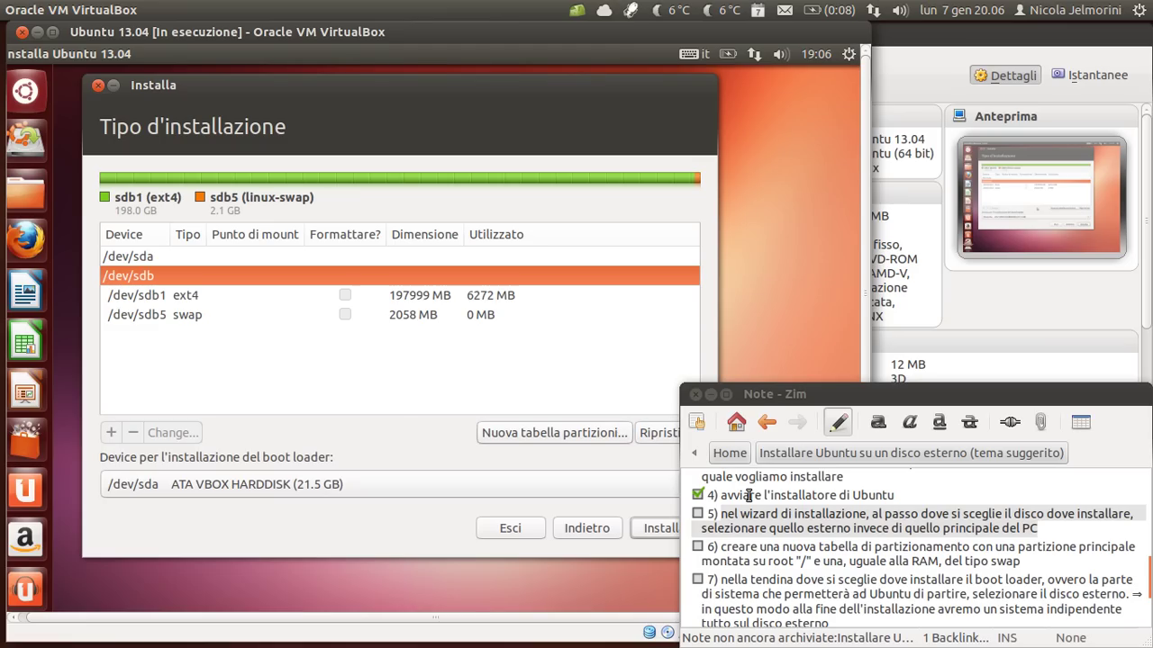
left_click(837, 528)
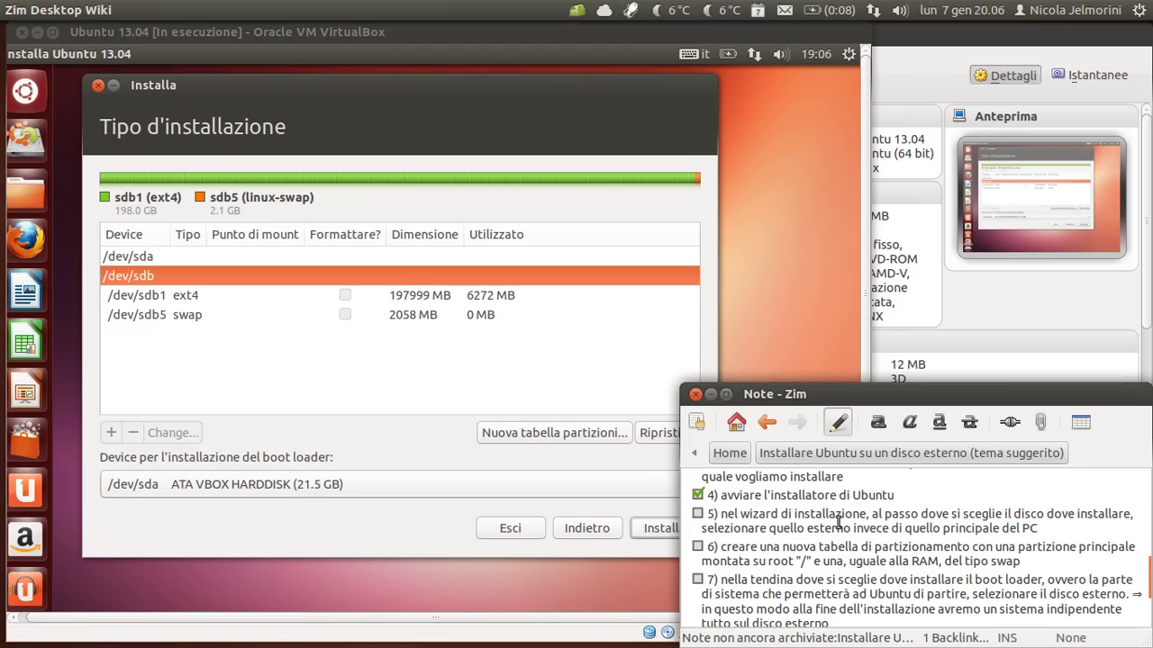
left_click(697, 515)
scroll(751, 543, "down", 1)
left_click_drag(744, 522, 1014, 520)
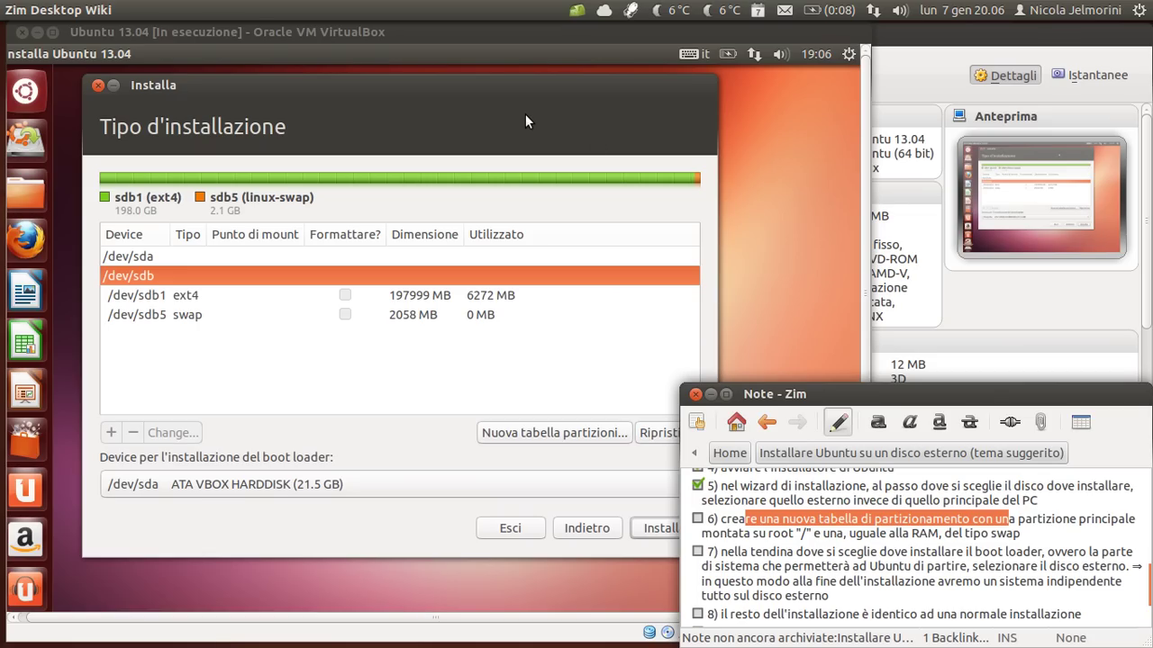
left_click(133, 279)
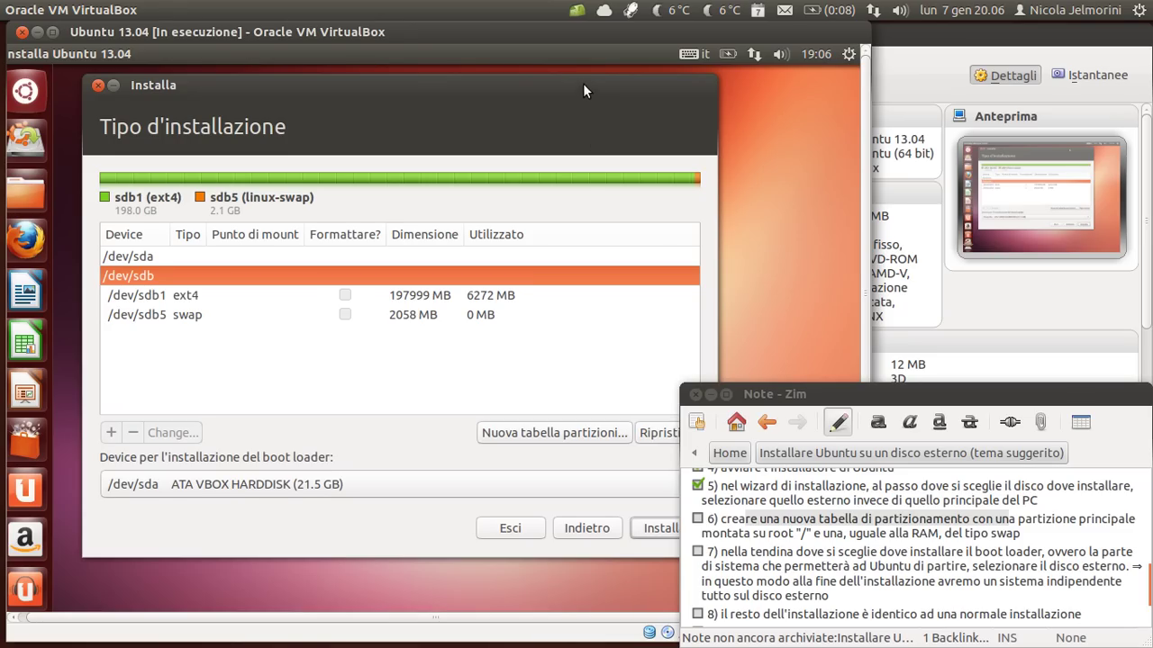
left_click_drag(584, 85, 565, 81)
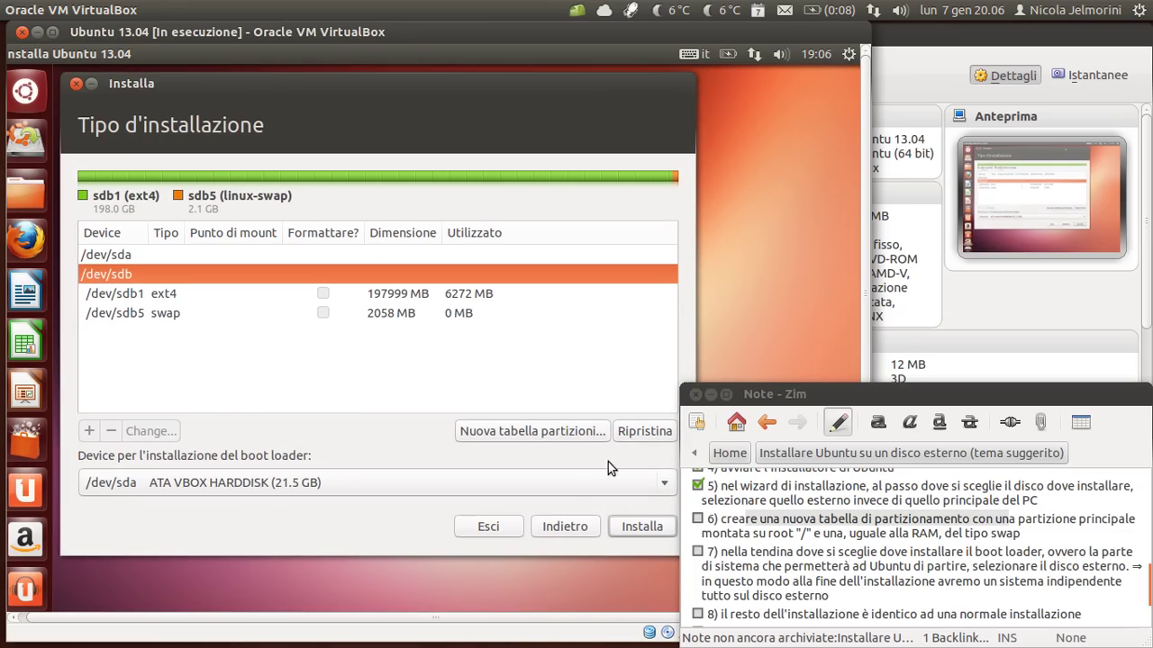
Apply 'Nuova tabella partizioni...' to /dev/sdb and confirm wiping it with Sì.
left_click(737, 517)
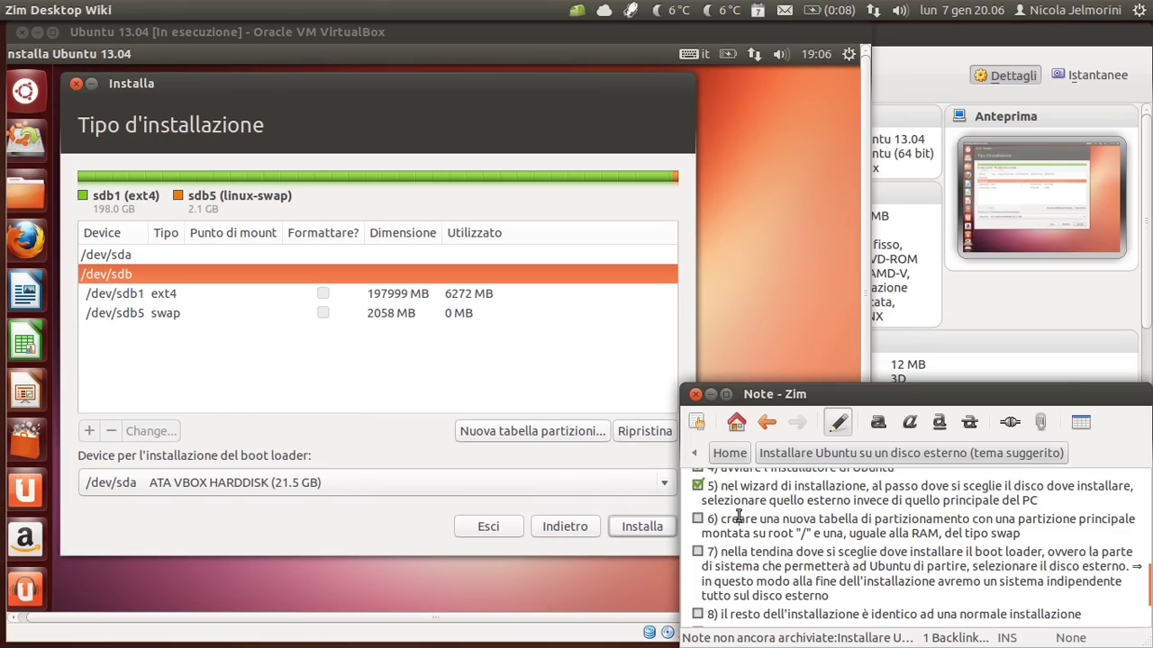
left_click(504, 431)
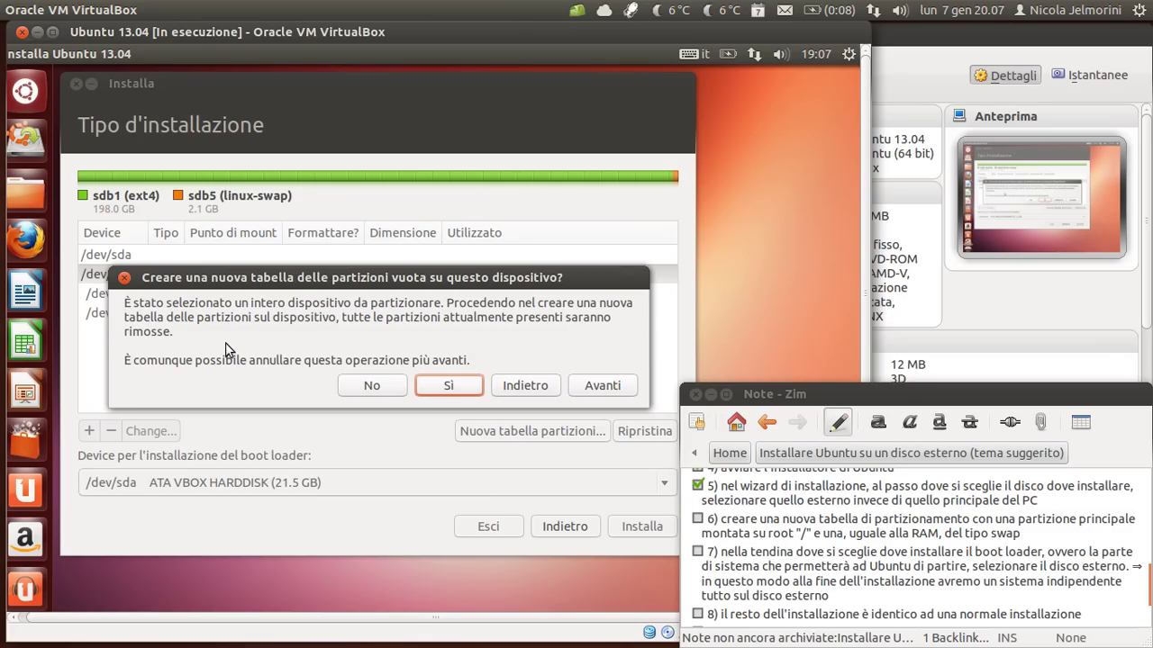
left_click(453, 385)
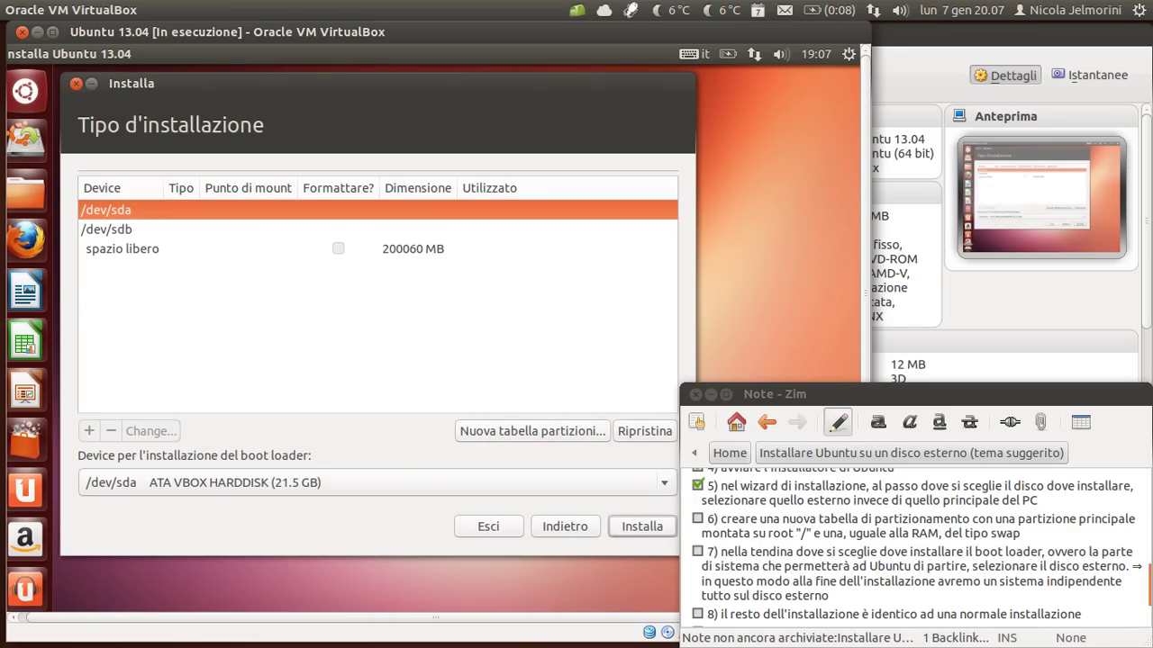
left_click(106, 232)
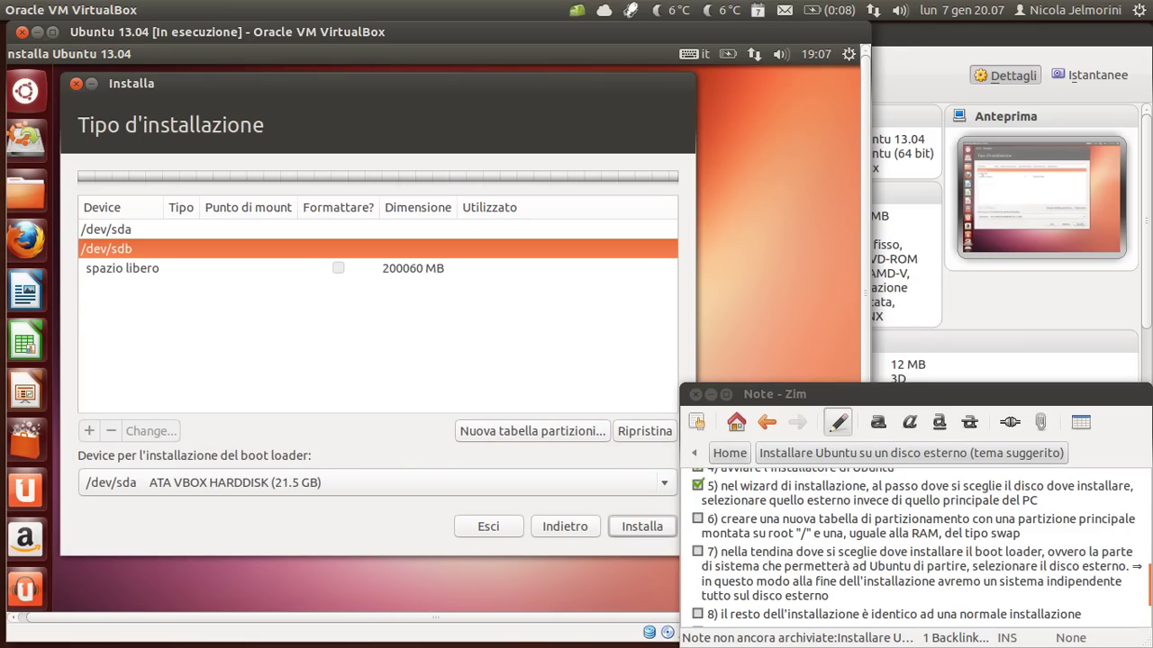
left_click(124, 273)
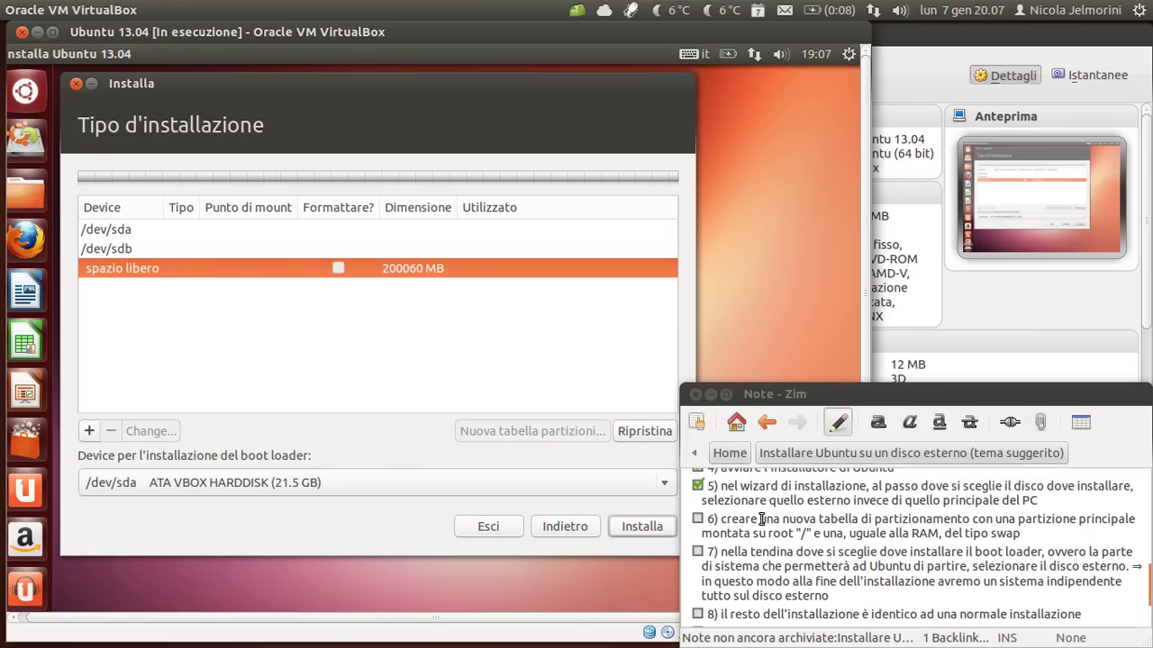
left_click_drag(759, 519, 968, 520)
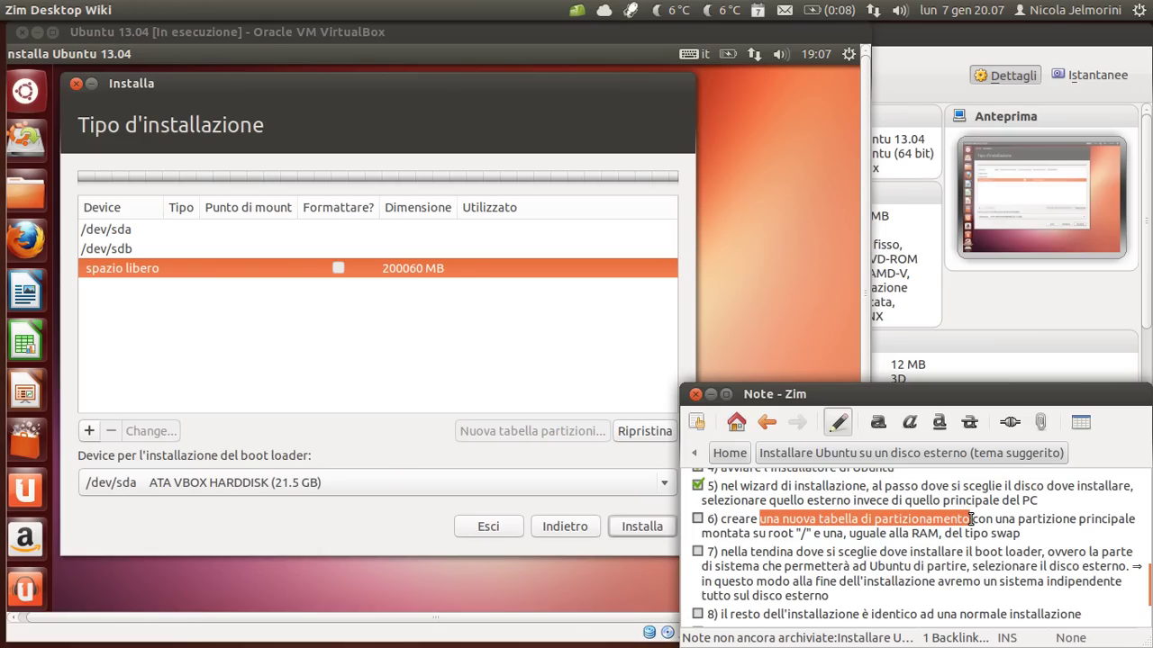
left_click_drag(719, 534, 809, 534)
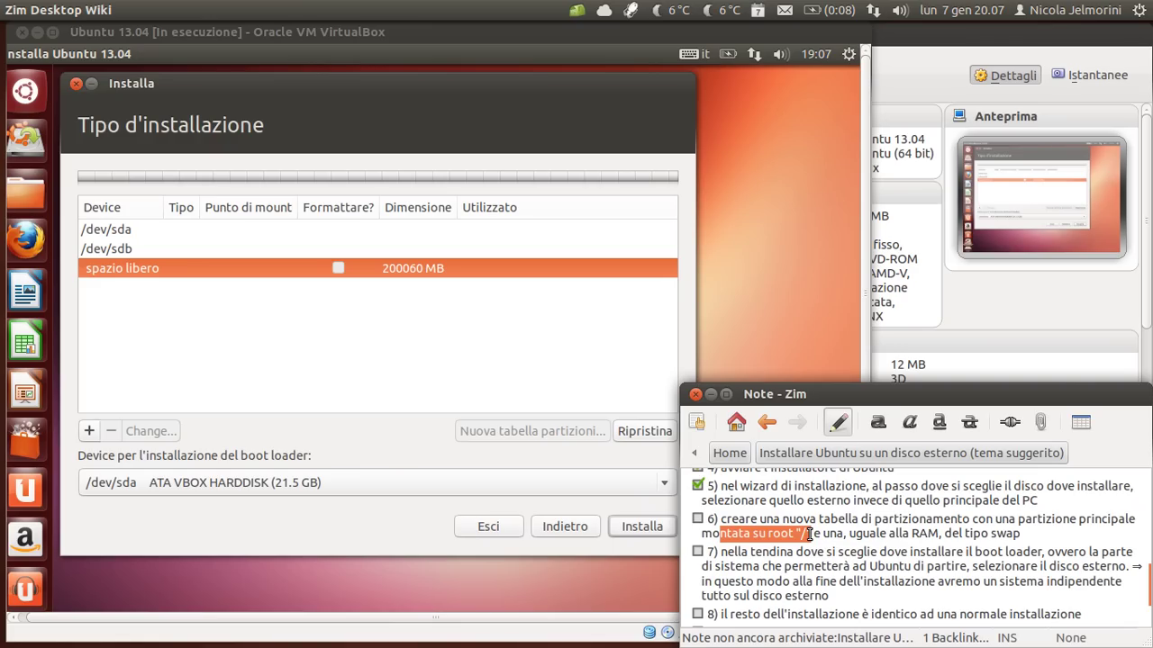
left_click(749, 534)
left_click_drag(726, 534, 806, 534)
left_click_drag(811, 533, 745, 531)
left_click_drag(830, 533, 692, 520)
left_click(1021, 531)
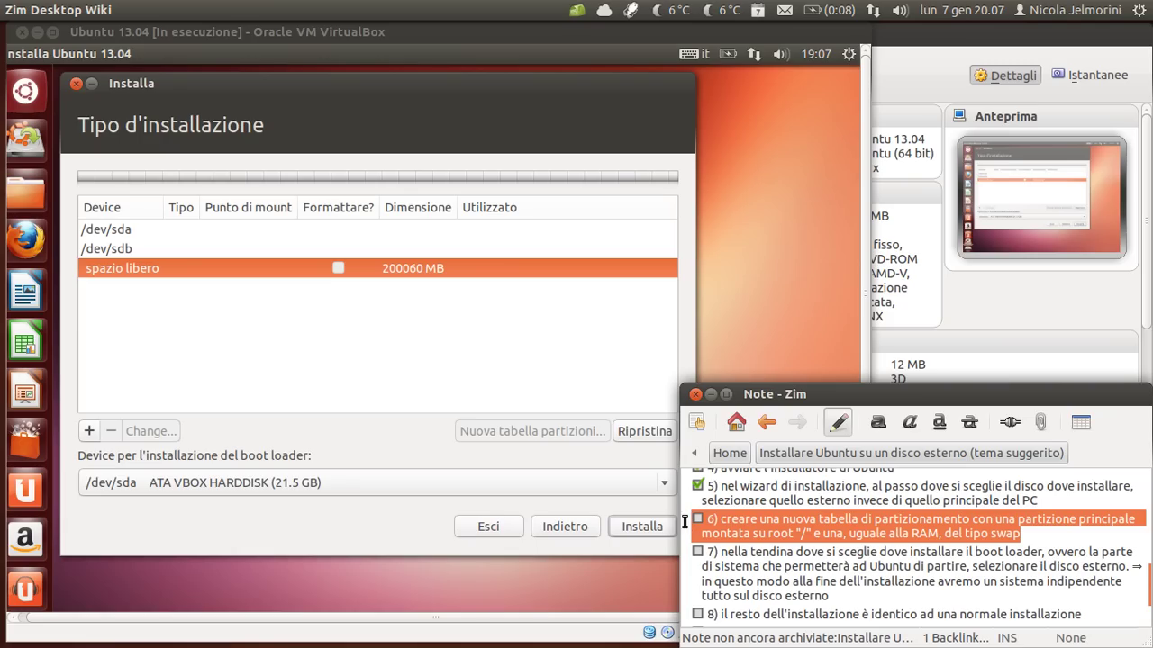
left_click(119, 264)
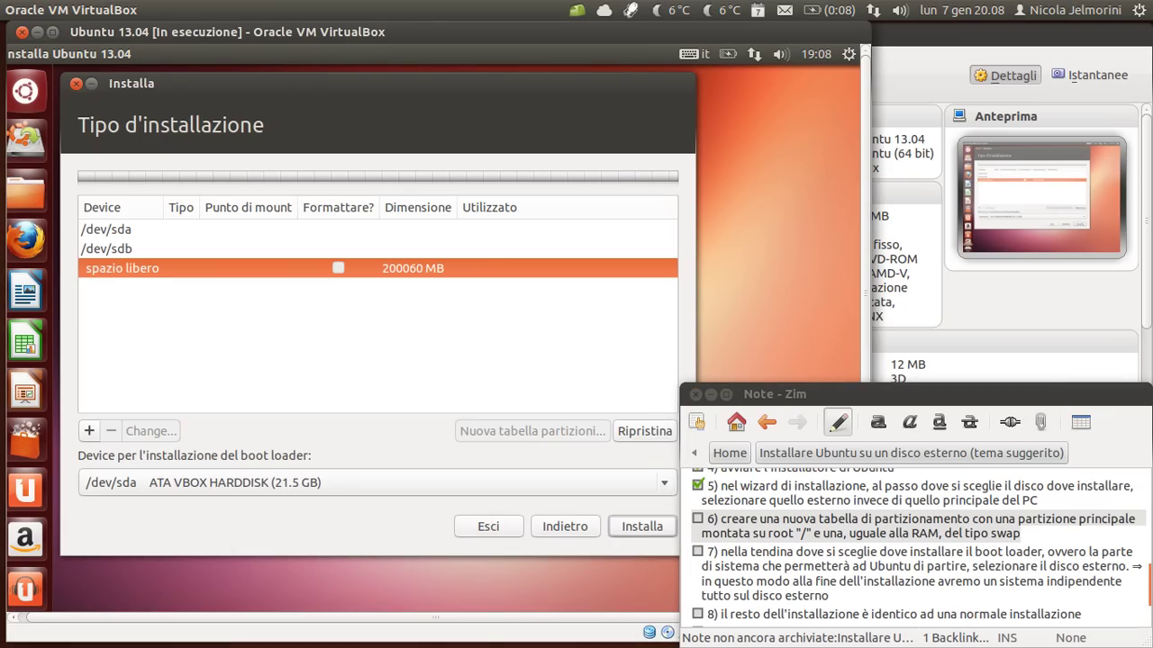
Use '+' on the 200060 MB free space to open Crea partizione (Primaria, ext4).
left_click(89, 432)
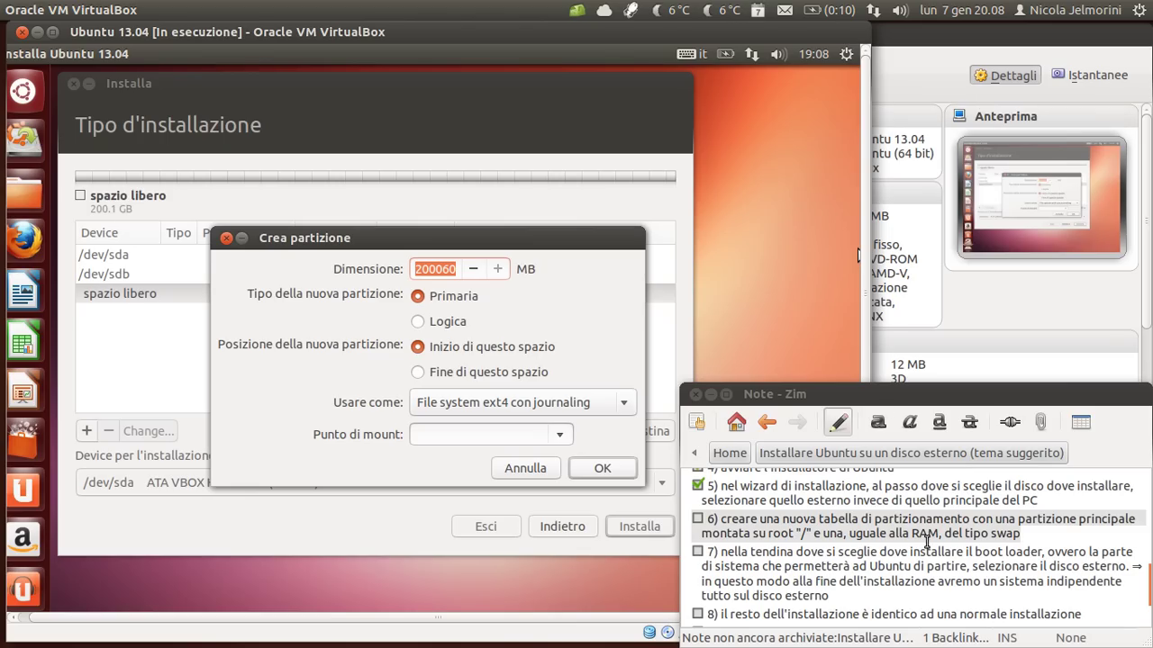
left_click(928, 36)
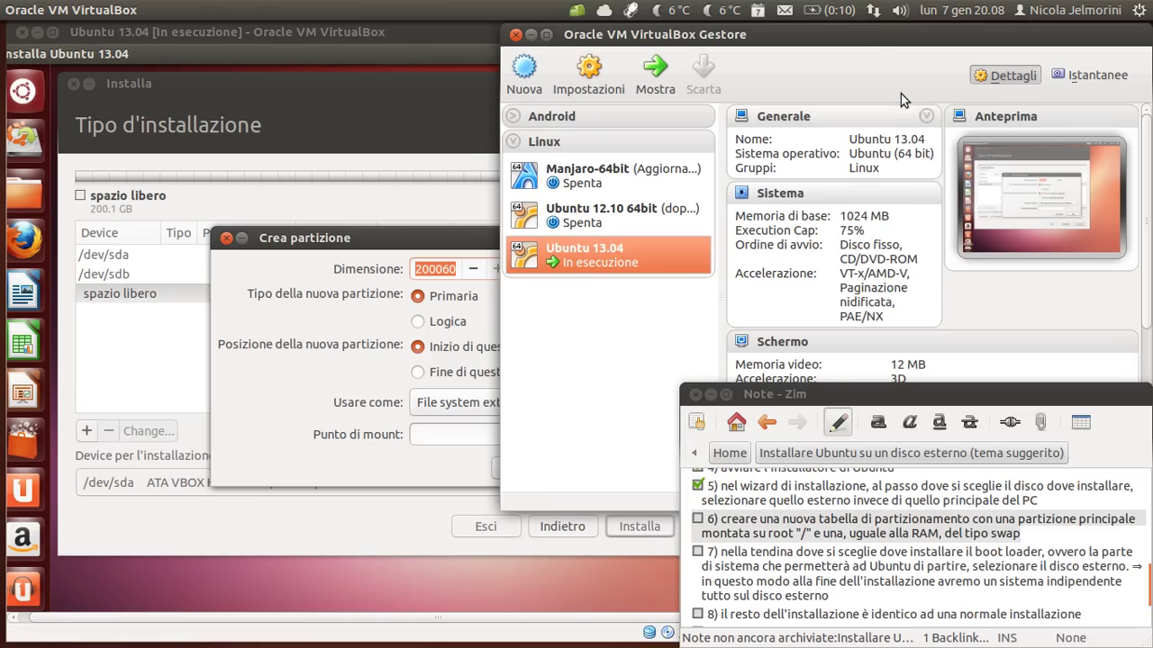
left_click(480, 28)
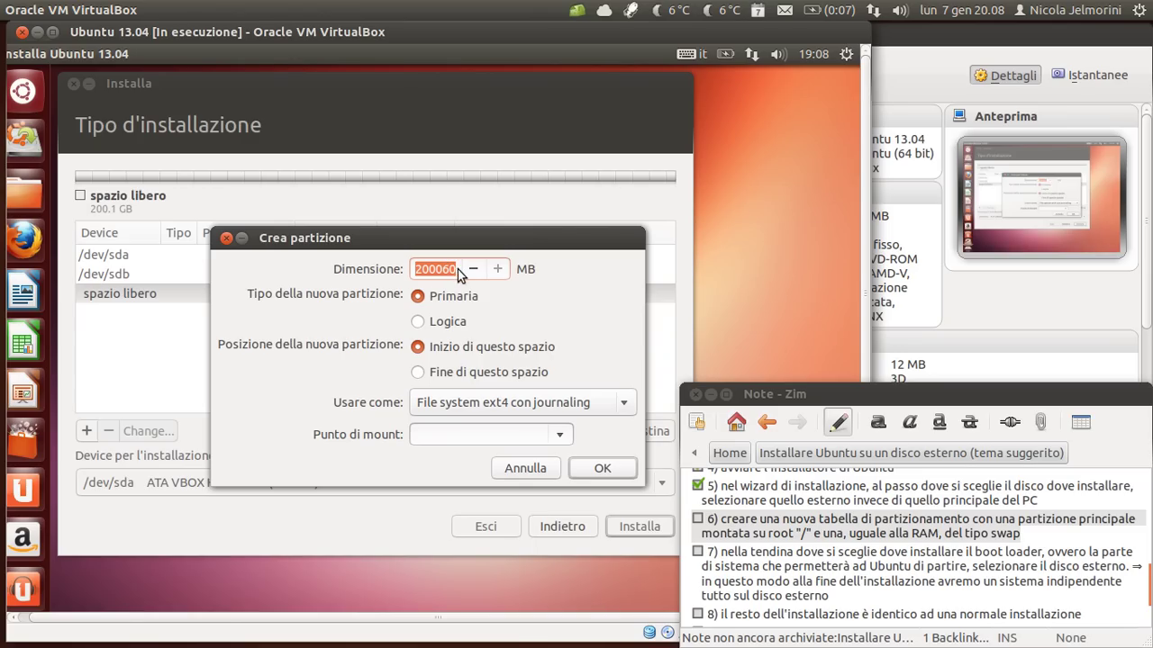
Size the new partition to 198000 MB, keep ext4, mount it at / and confirm.
left_click(434, 269)
key("Home")
key("shift+Right")
key("shift+Right")
key("shift+Right")
key("shift+Right")
key("shift+Right")
key("shift+Right")
type("1")
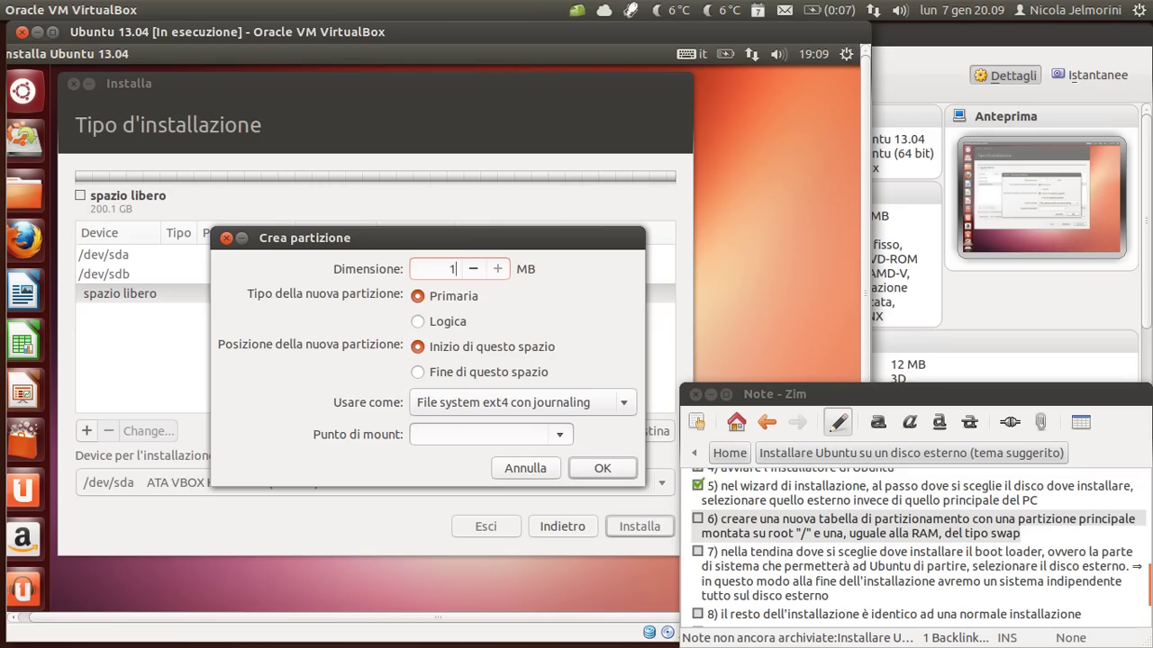
type("98000")
left_click(560, 435)
left_click(455, 459)
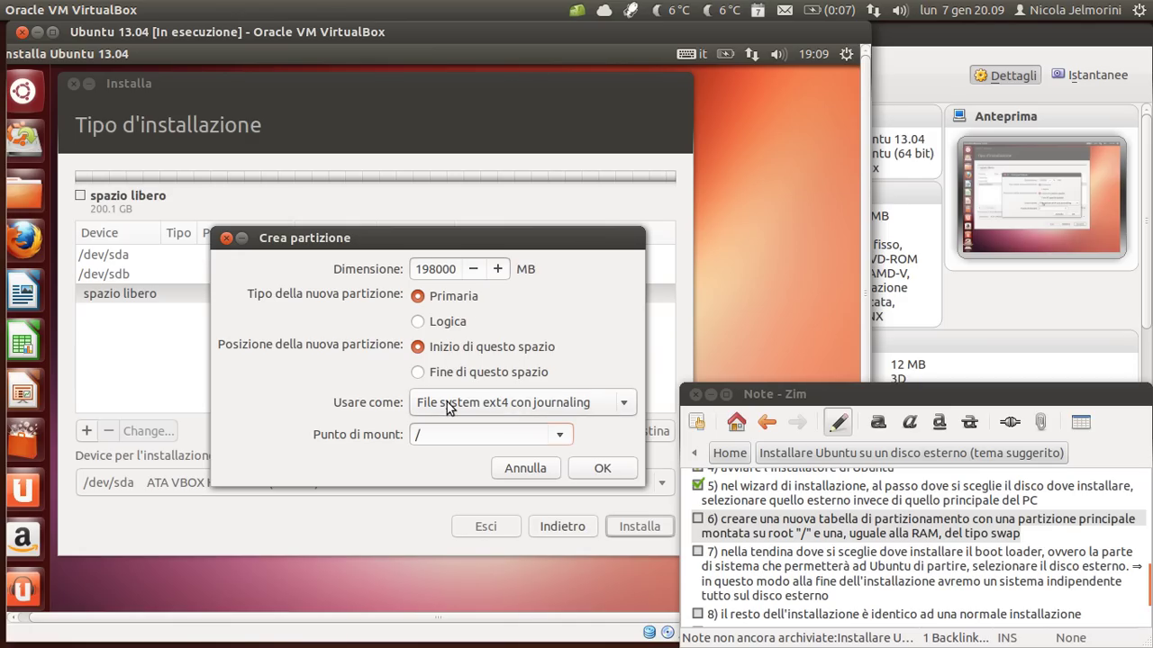
left_click(543, 434)
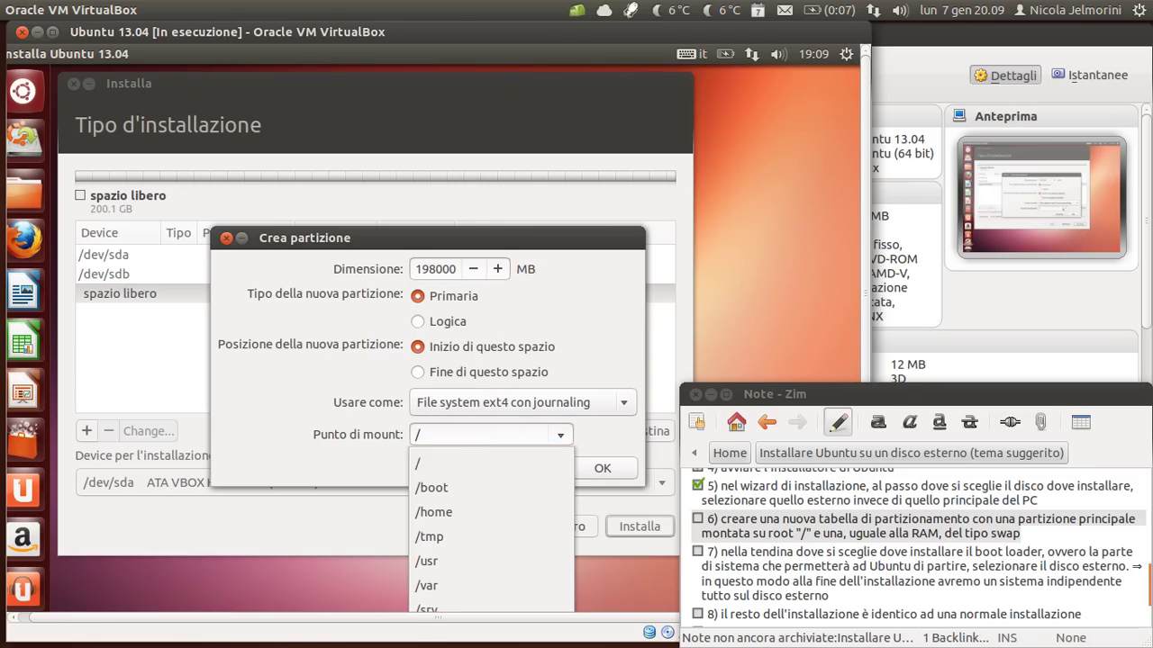
left_click(448, 462)
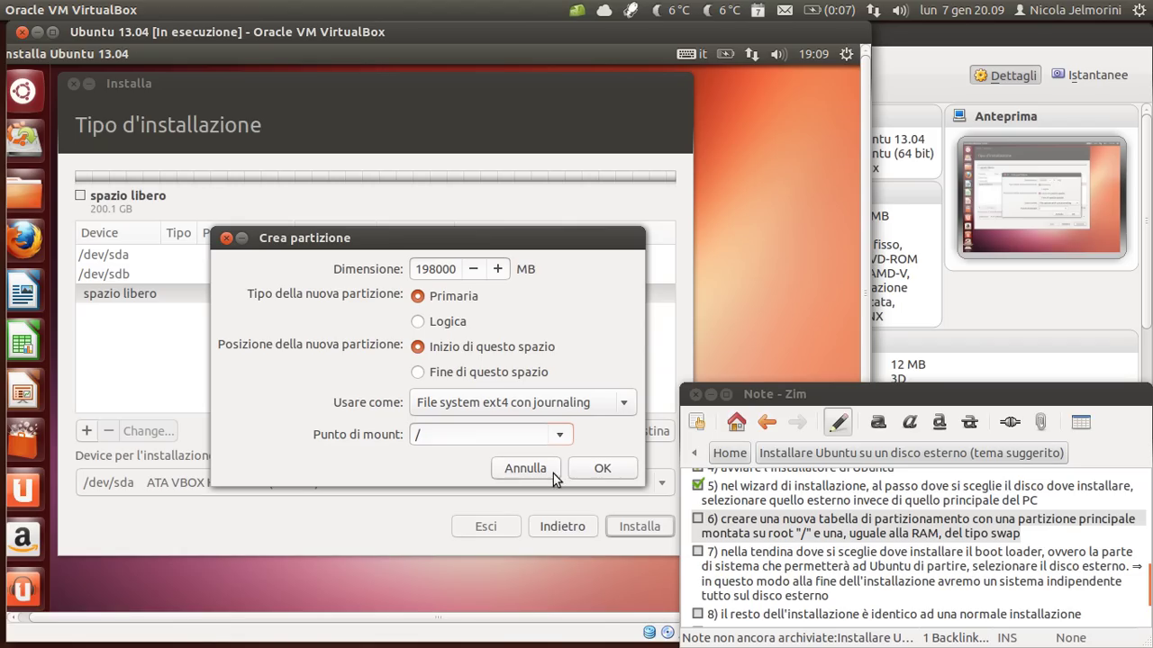
left_click(598, 470)
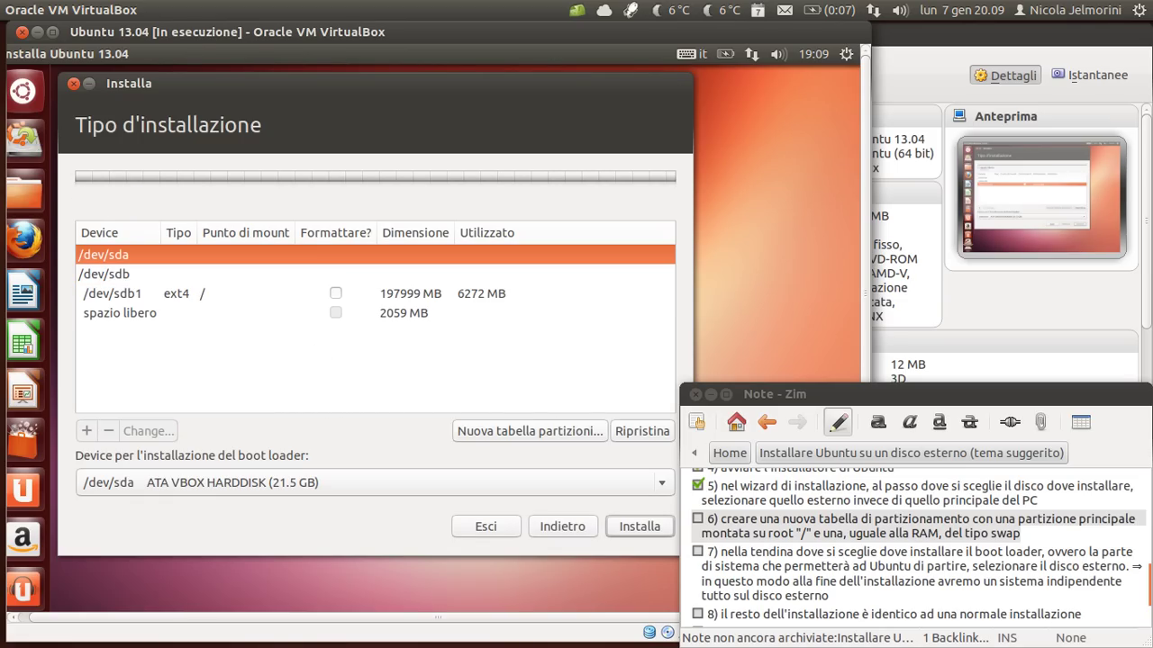
Select the remaining free space on /dev/sdb and add a new logical 2060 MB partition.
left_click(130, 295)
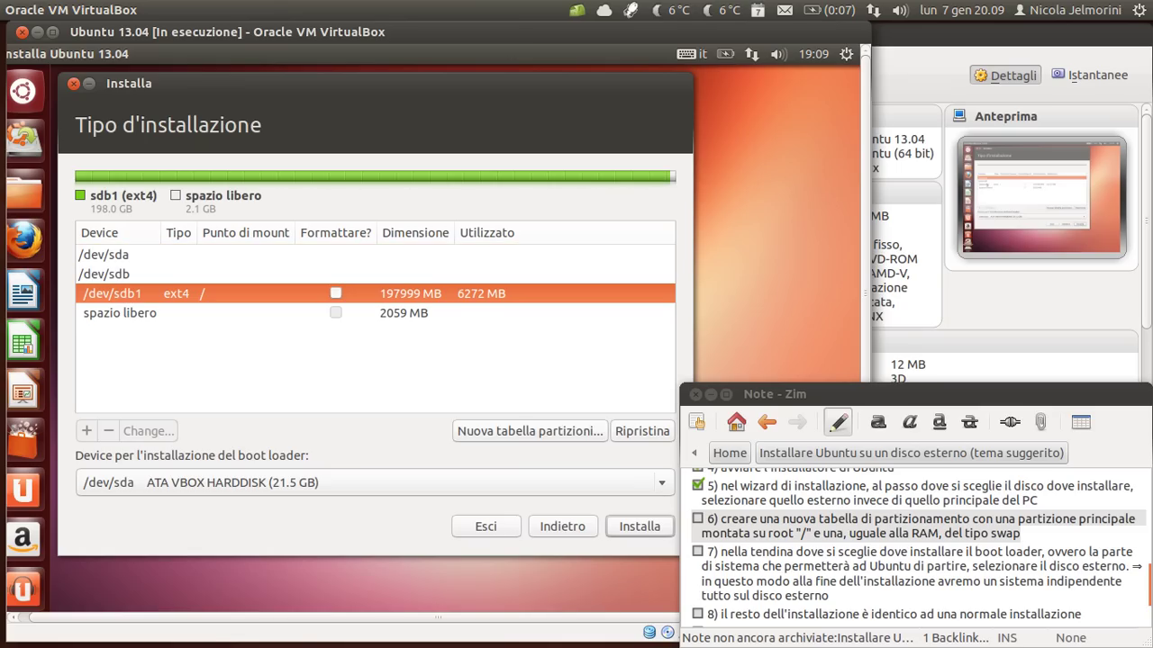
left_click(128, 323)
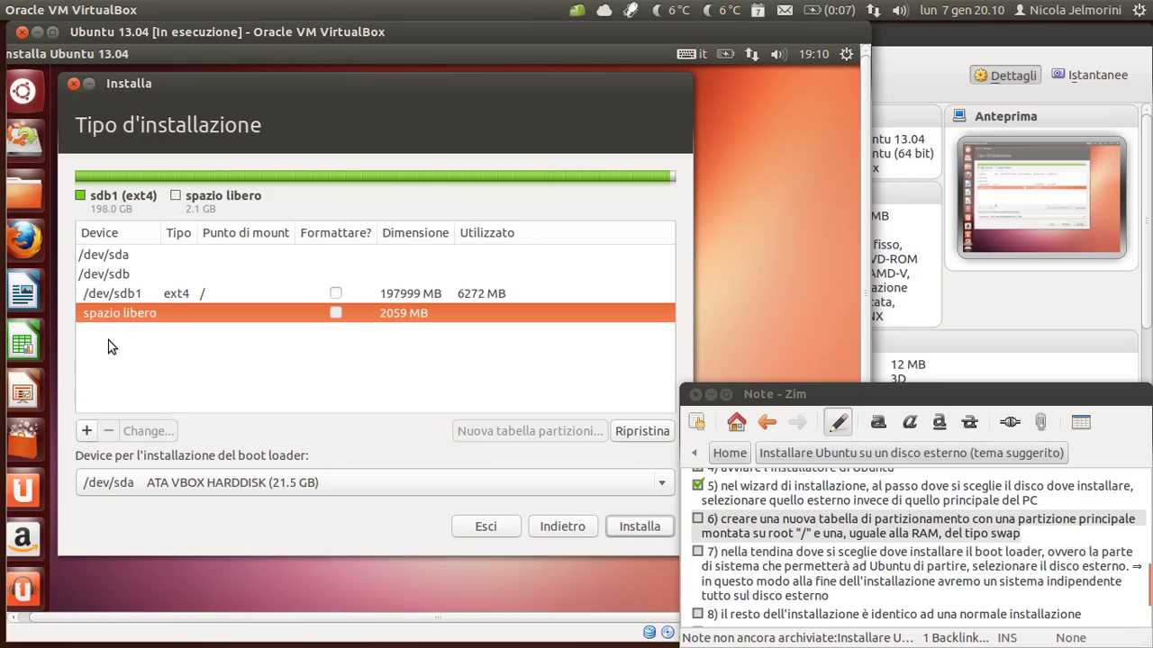
left_click(88, 431)
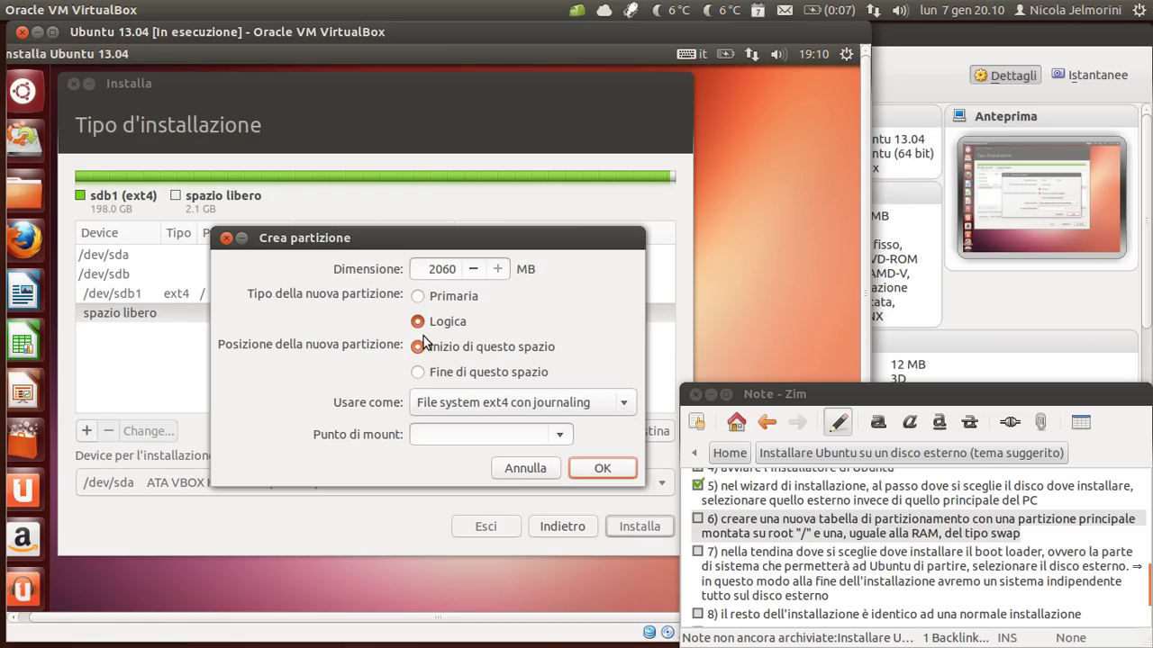
Set the new partition's use to swap area and confirm, creating /dev/sdb5.
left_click(522, 407)
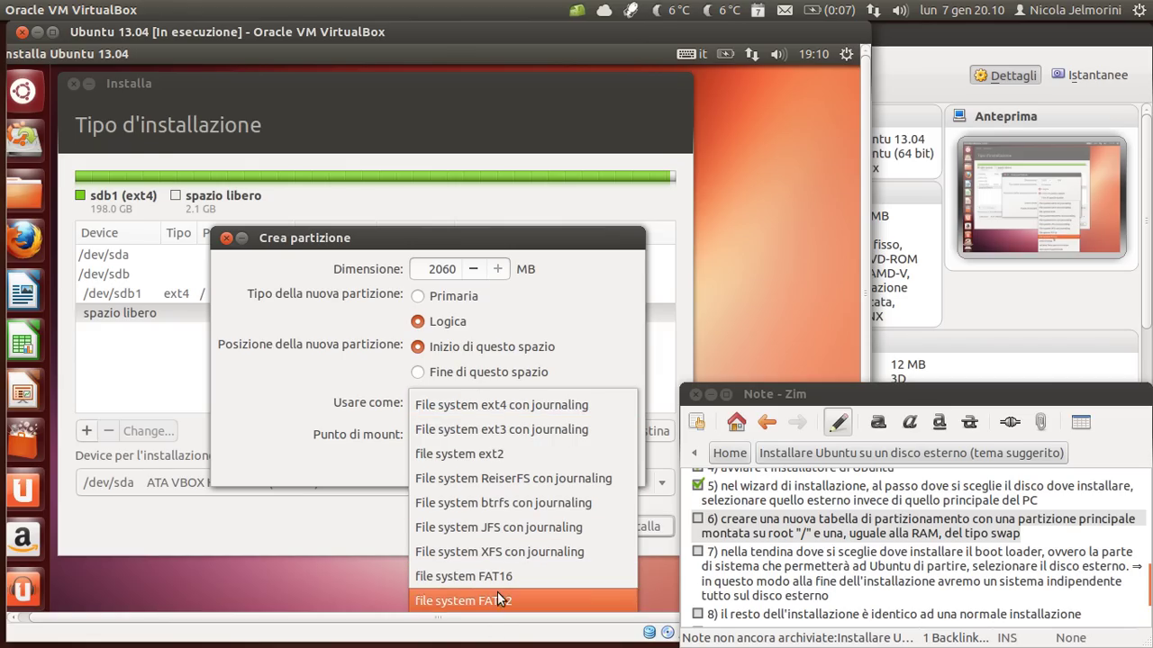
key("Up")
key("Up")
key("Up")
left_click(726, 254)
scroll(862, 131, "down", 1)
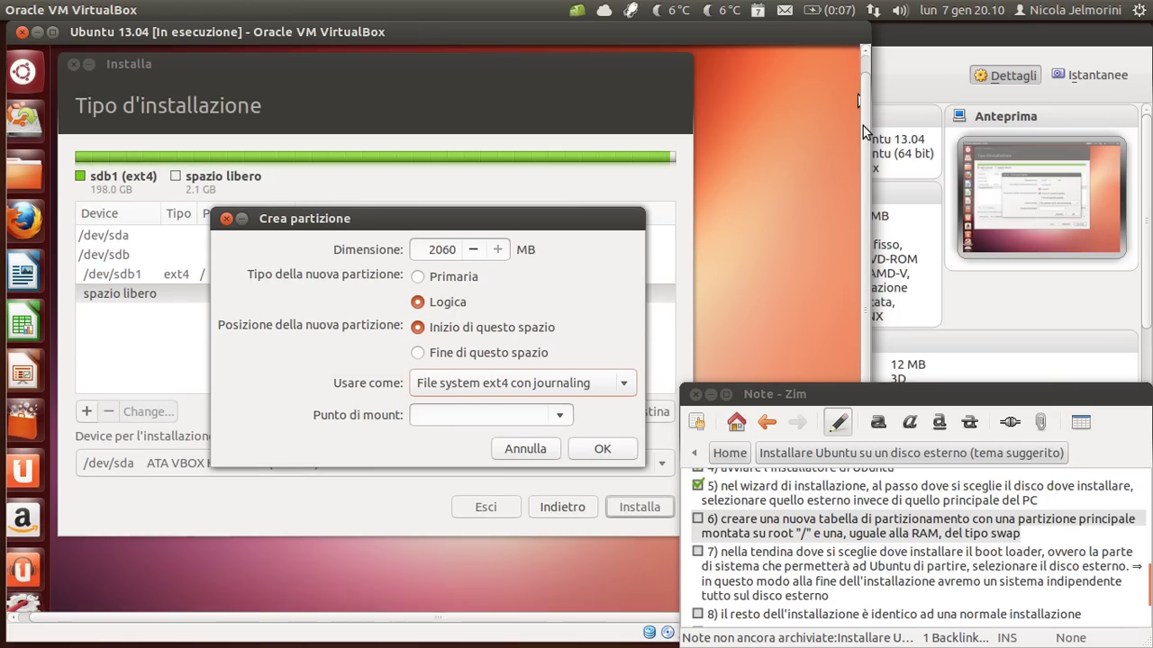
scroll(862, 130, "down", 3)
left_click(560, 355)
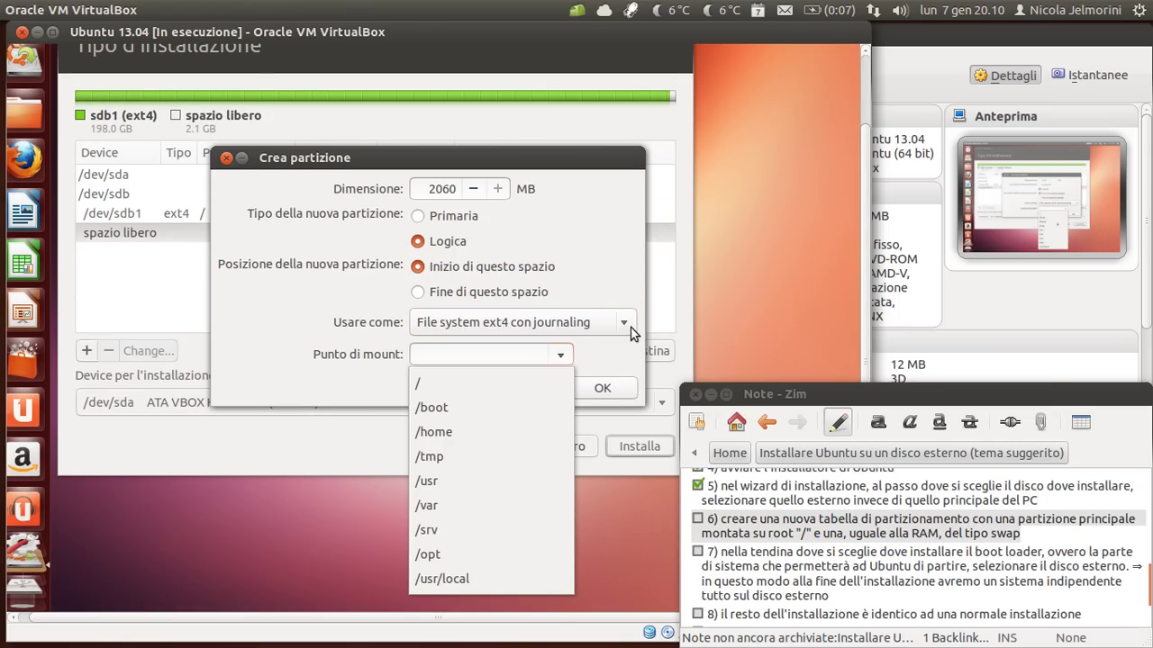
left_click(522, 323)
left_click(522, 323)
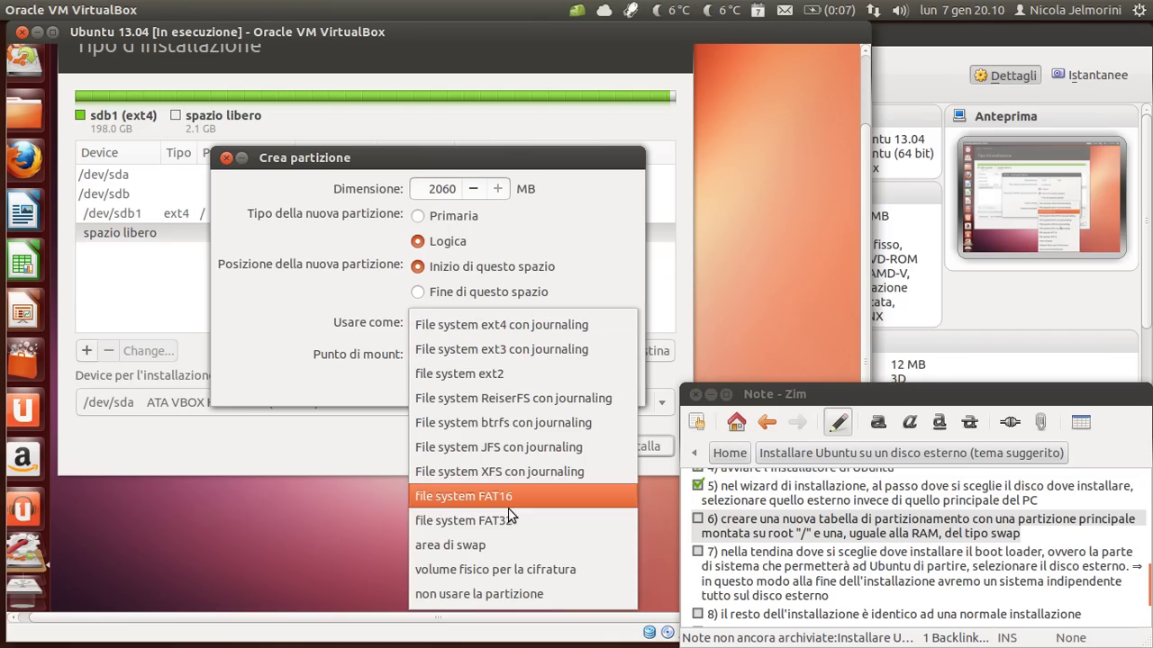
left_click(456, 546)
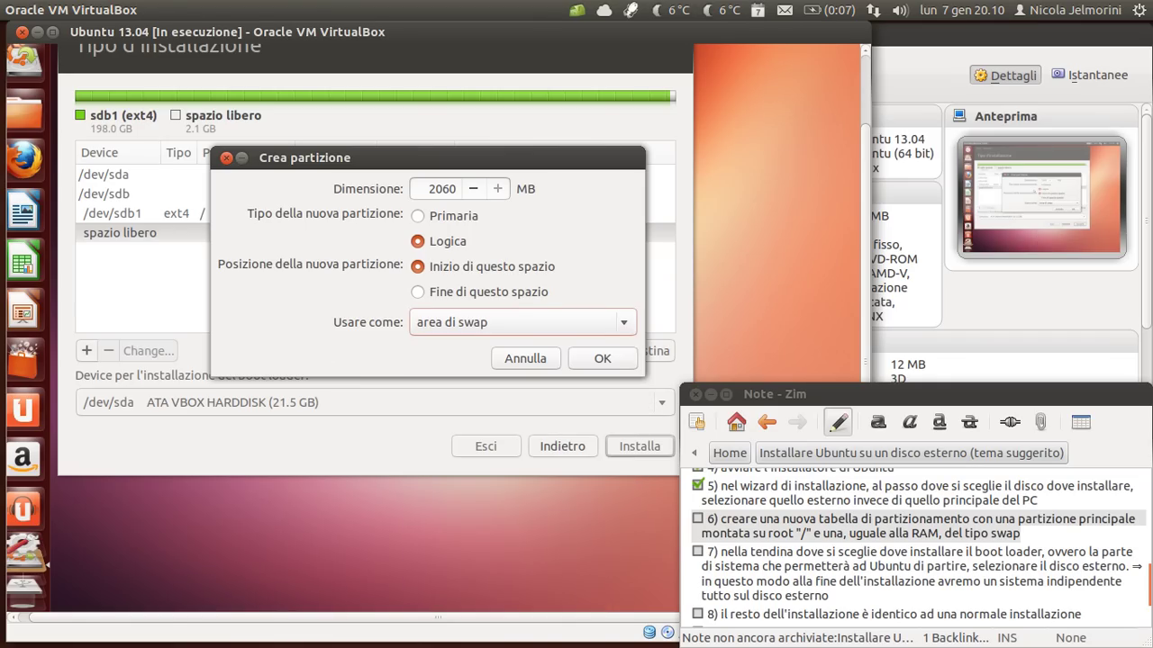
left_click(601, 358)
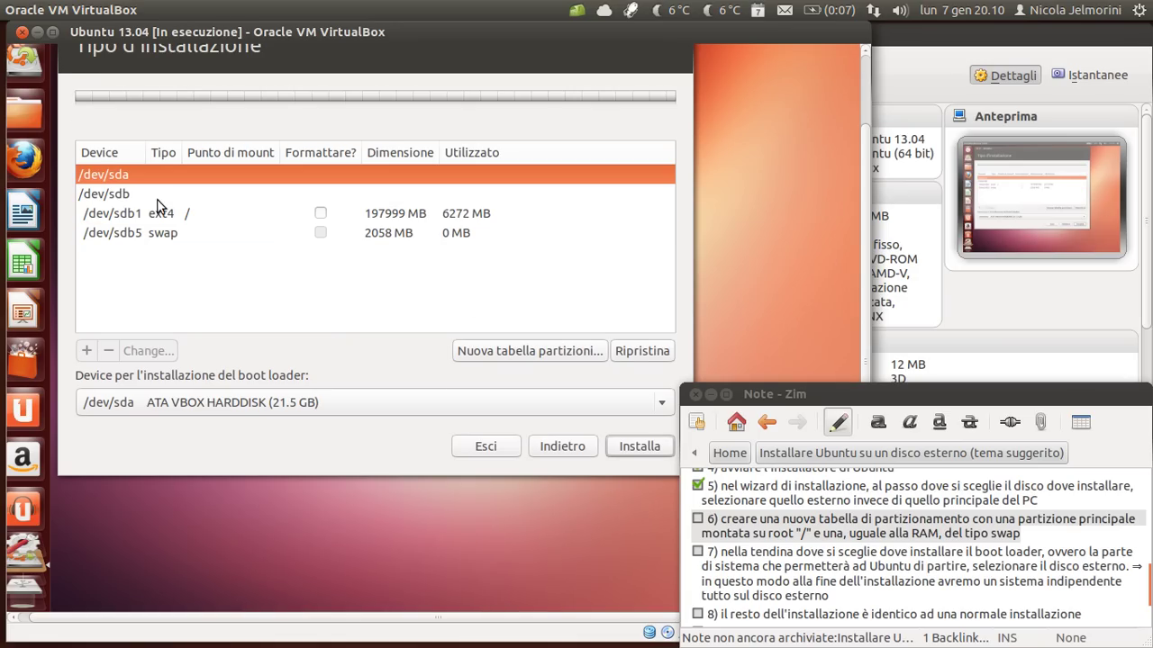
left_click(117, 194)
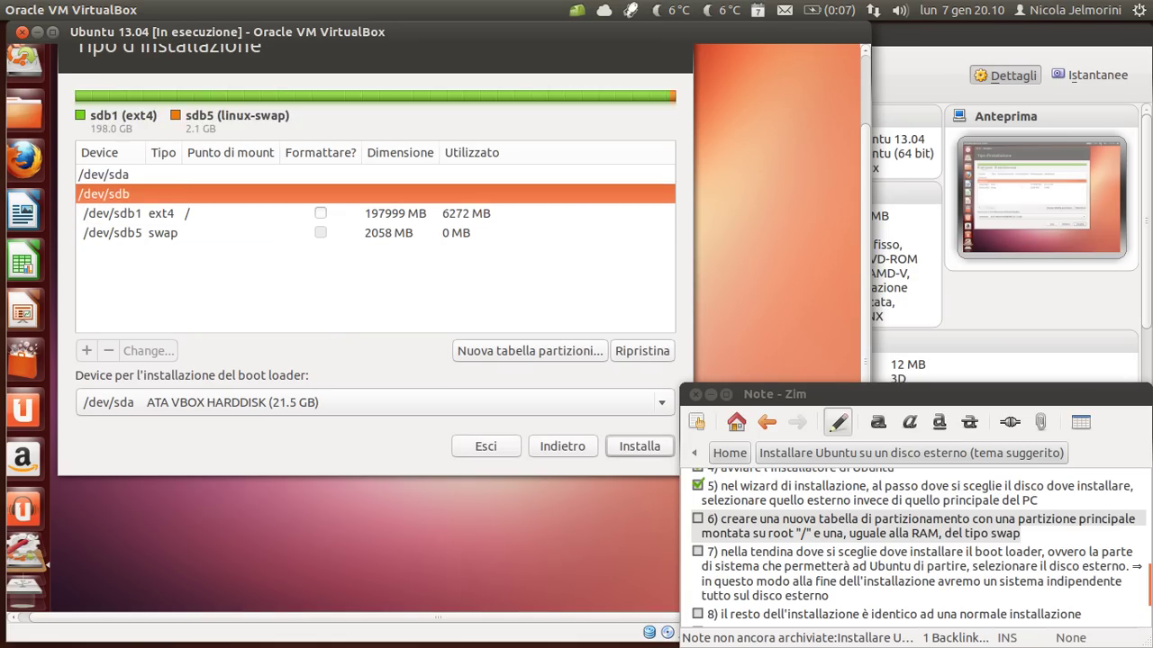
Review the /dev/sdb1 root and /dev/sdb5 swap rows, then tick checklist item 6 in Zim.
left_click(127, 218)
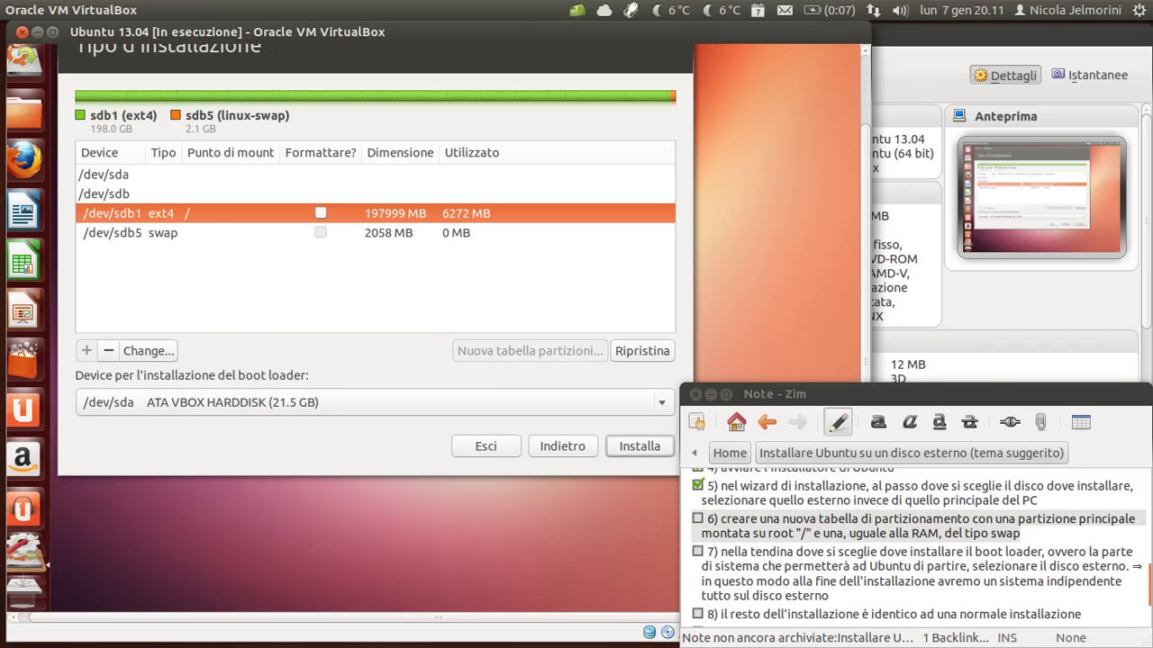
left_click(121, 235)
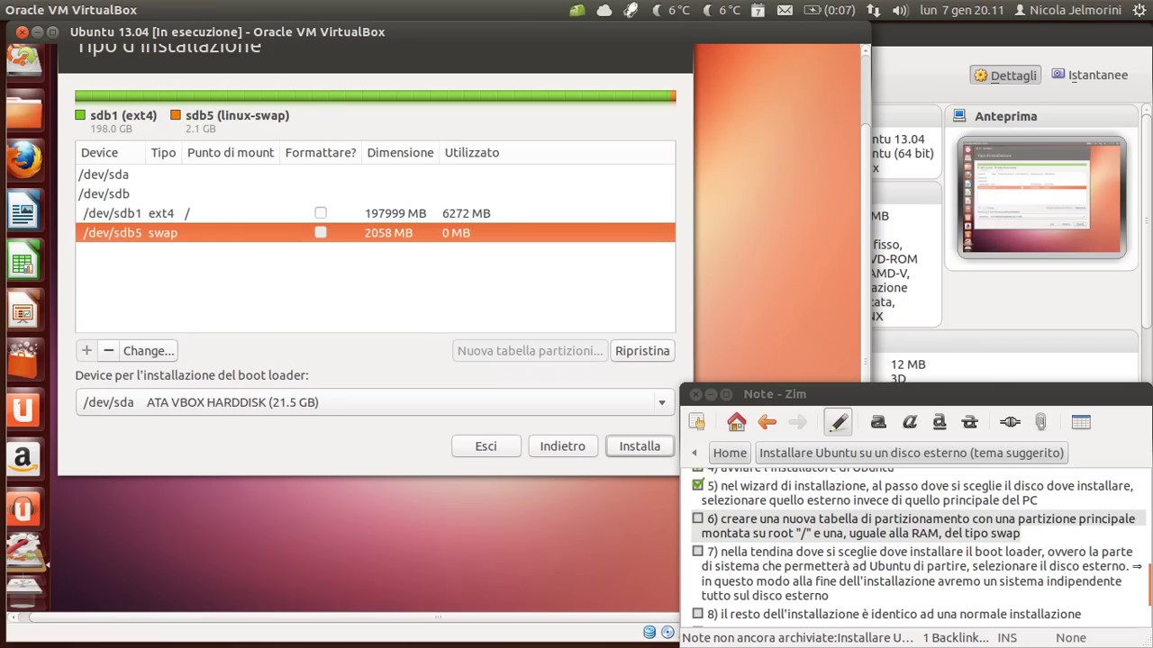
left_click(114, 197)
left_click(698, 520)
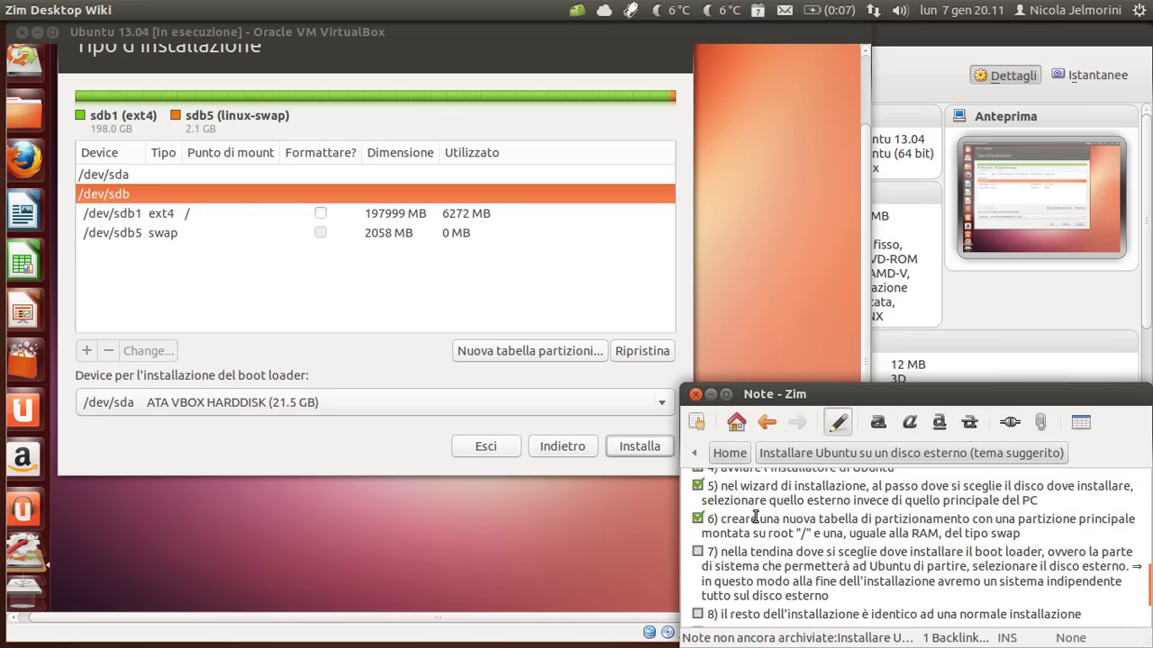
scroll(766, 523, "down", 1)
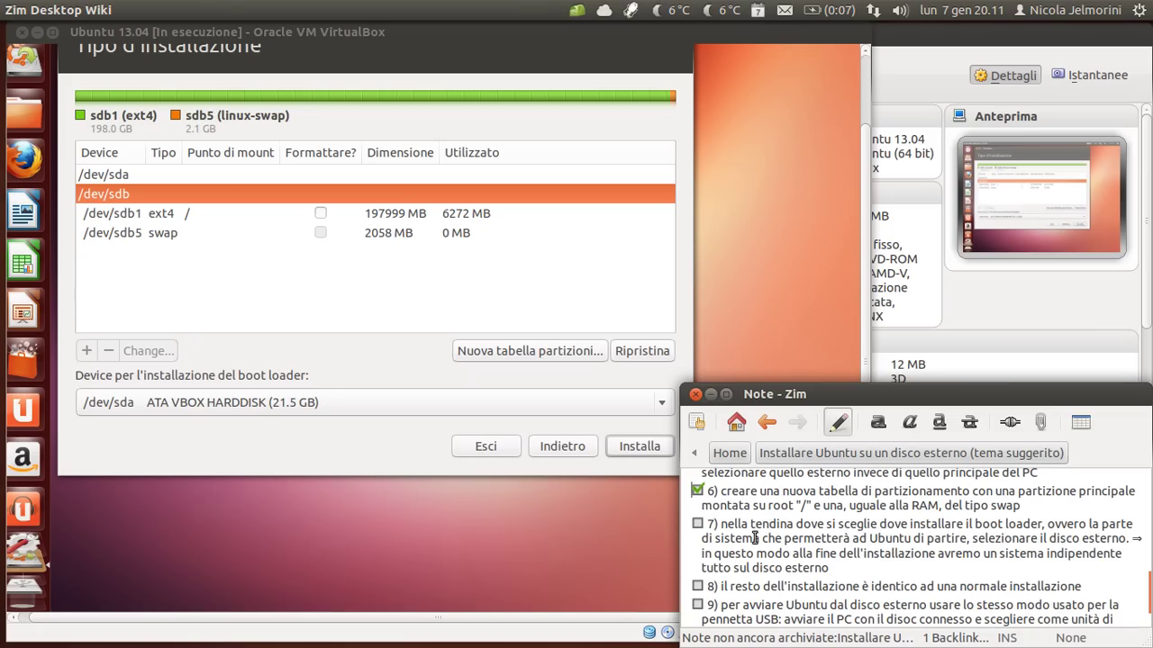
scroll(711, 526, "down", 1)
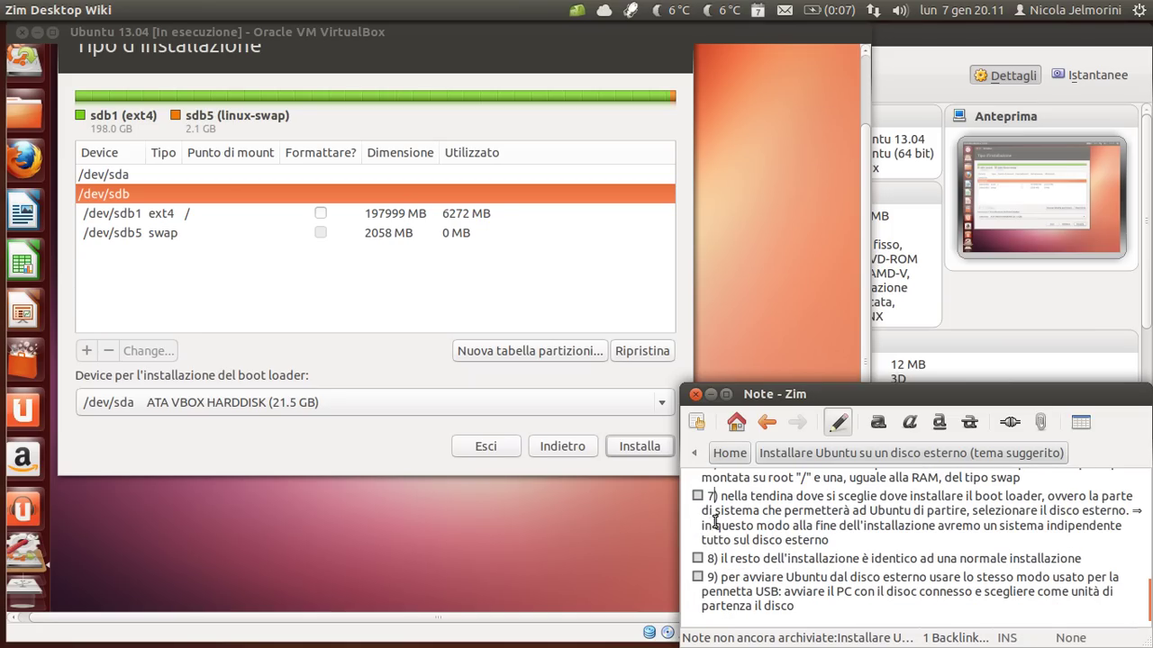
left_click_drag(707, 498, 731, 523)
Highlight the text of checklist step 7 in Zim while reading it.
left_click(776, 498)
left_click_drag(1047, 496, 772, 514)
left_click_drag(786, 512, 1072, 510)
left_click_drag(837, 540, 658, 495)
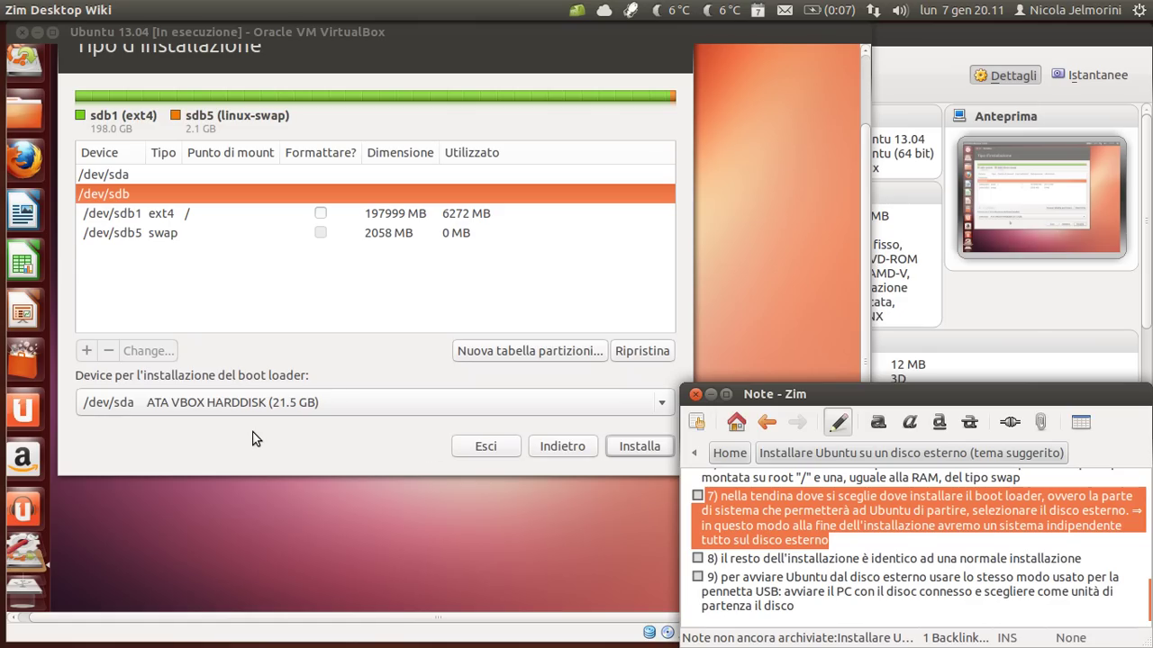
Choose /dev/sdb LaCie Little Big Disk (200.1 GB) as the boot loader device.
left_click(313, 404)
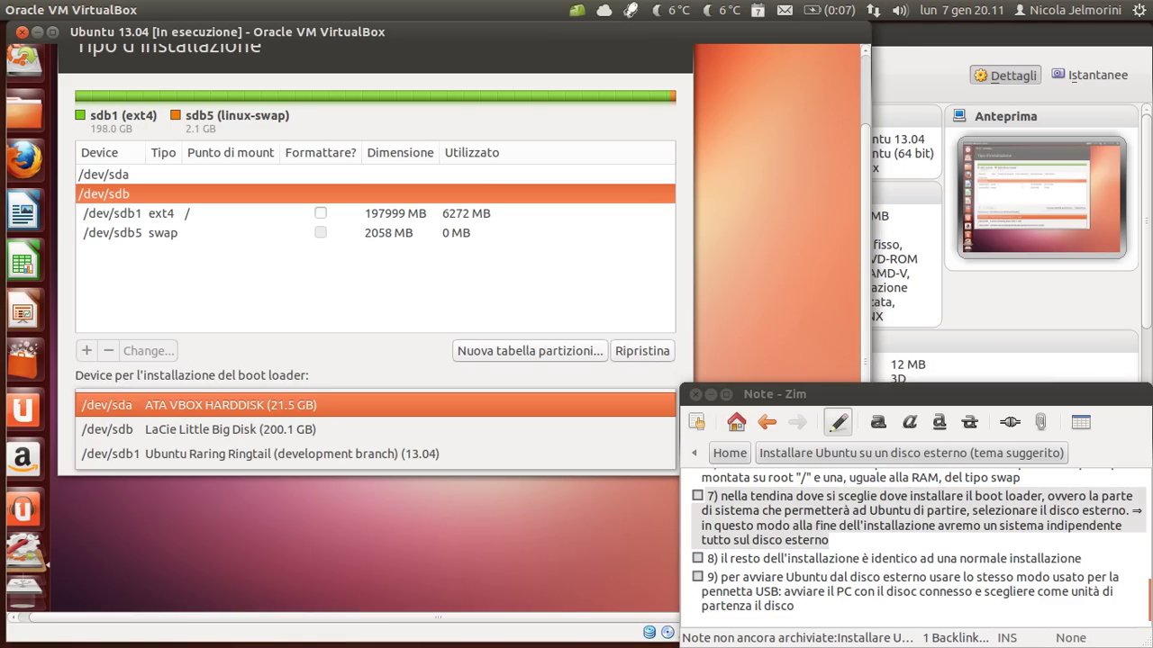
left_click(301, 404)
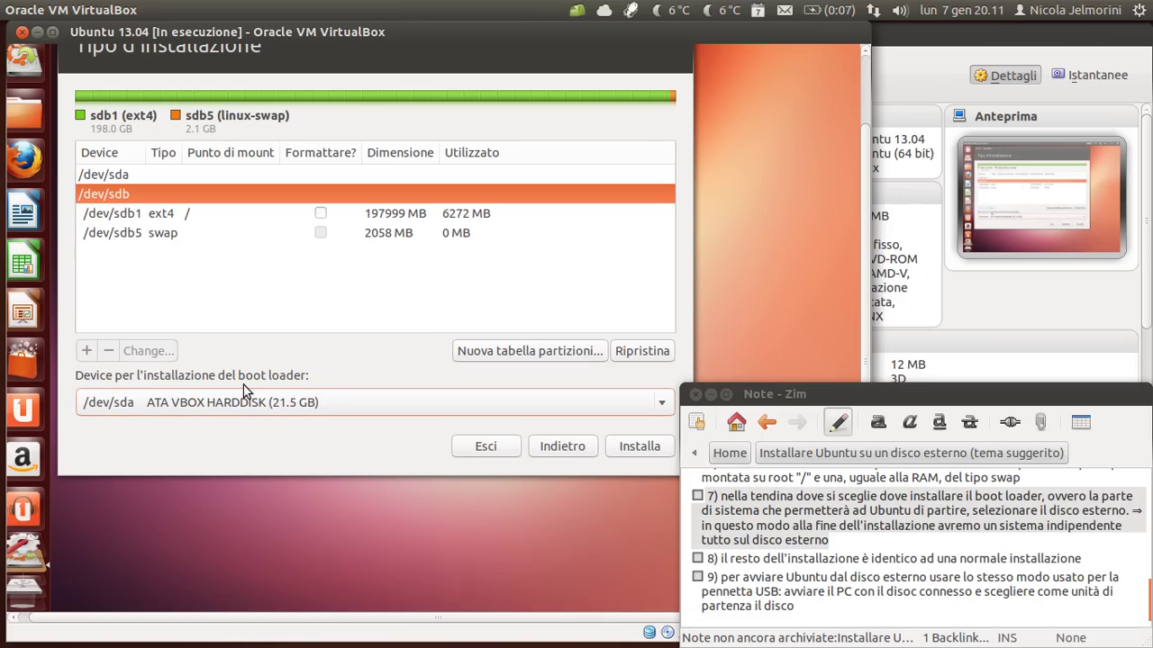
left_click(151, 409)
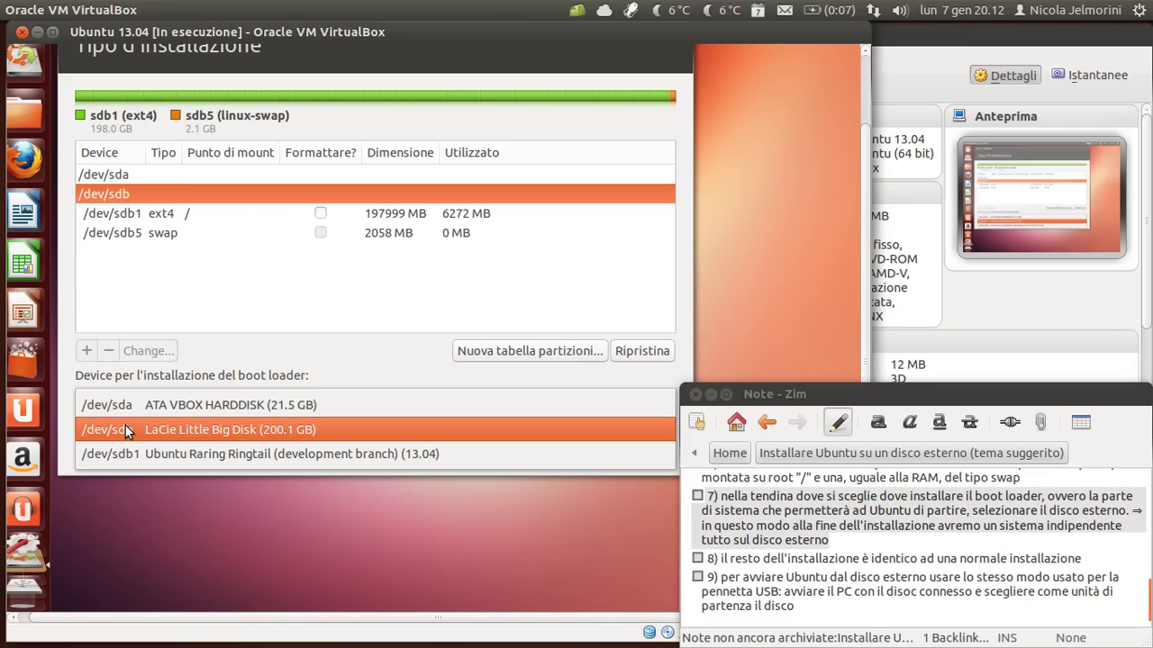
left_click(125, 432)
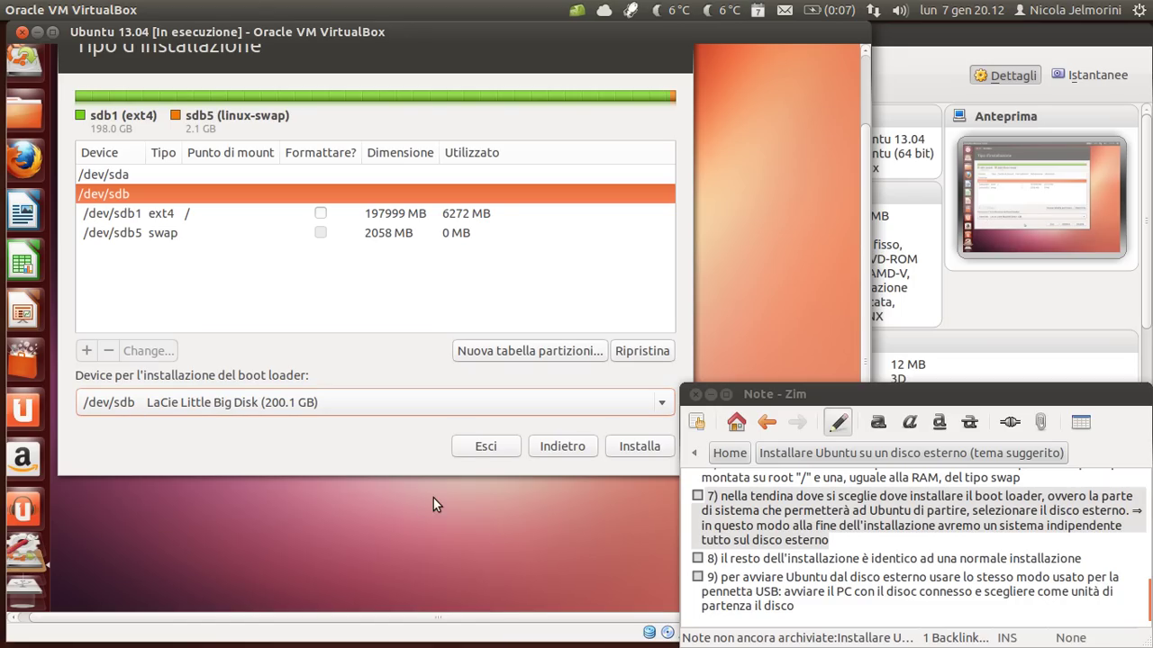
Tick checklist item 7 in Zim and highlight the text of step 8.
left_click(697, 497)
scroll(721, 531, "down", 1)
left_click_drag(722, 536, 1069, 537)
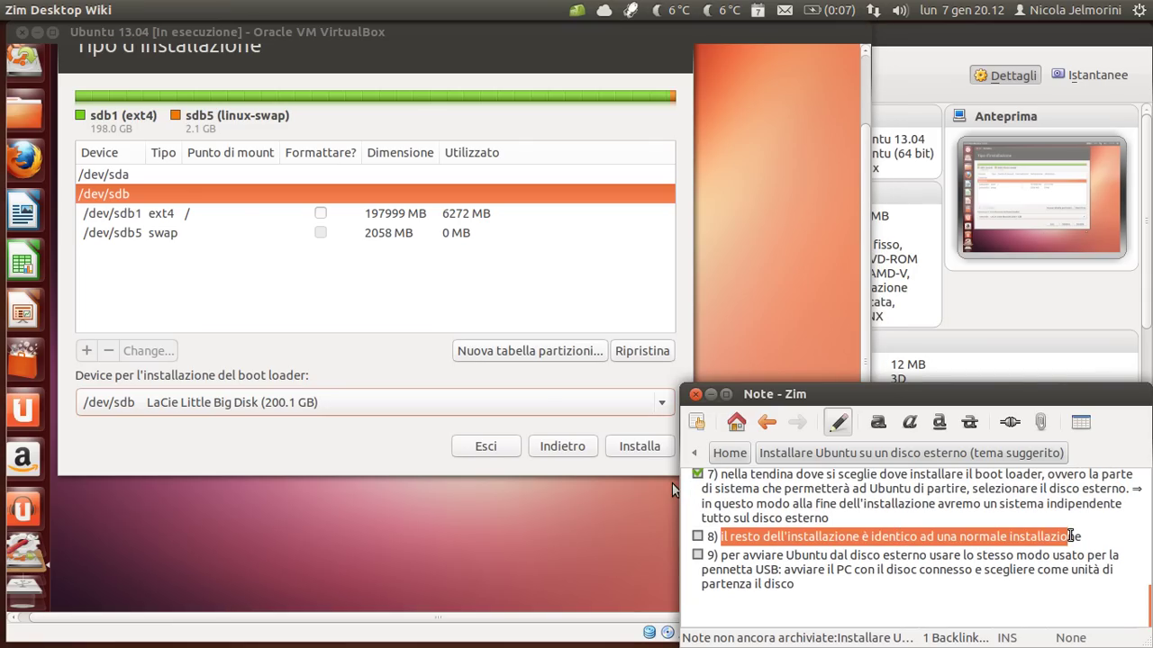
Start the installation, then answer No to the unformatted /dev/sdb1 warning to return to partitioning.
left_click(336, 464)
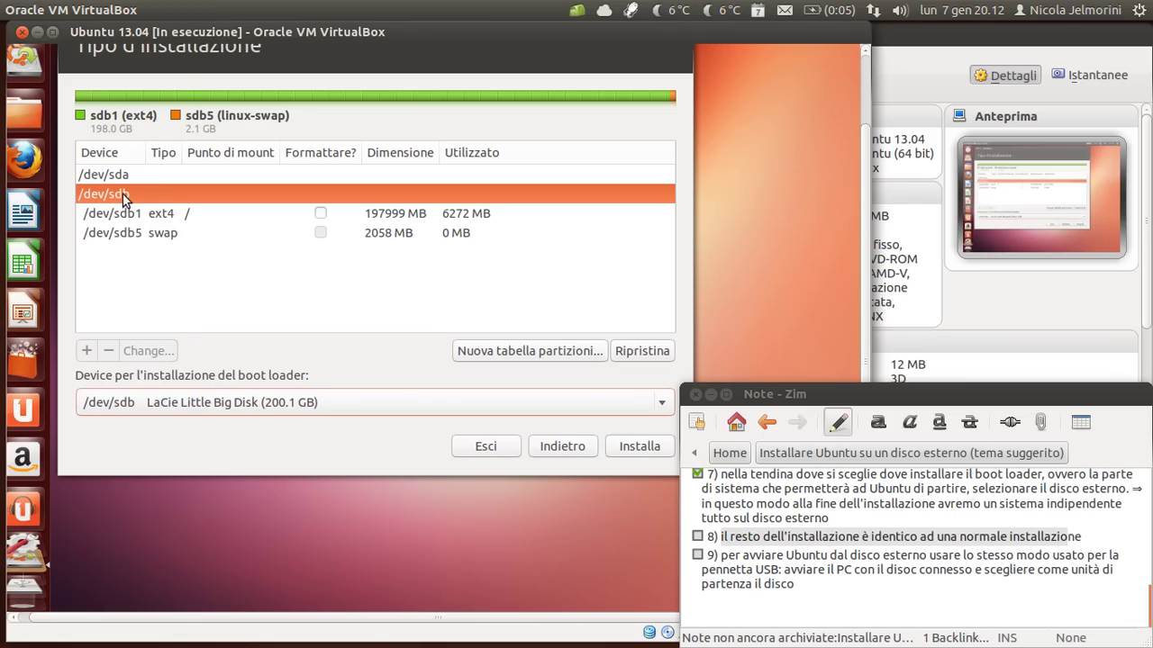
left_click(649, 446)
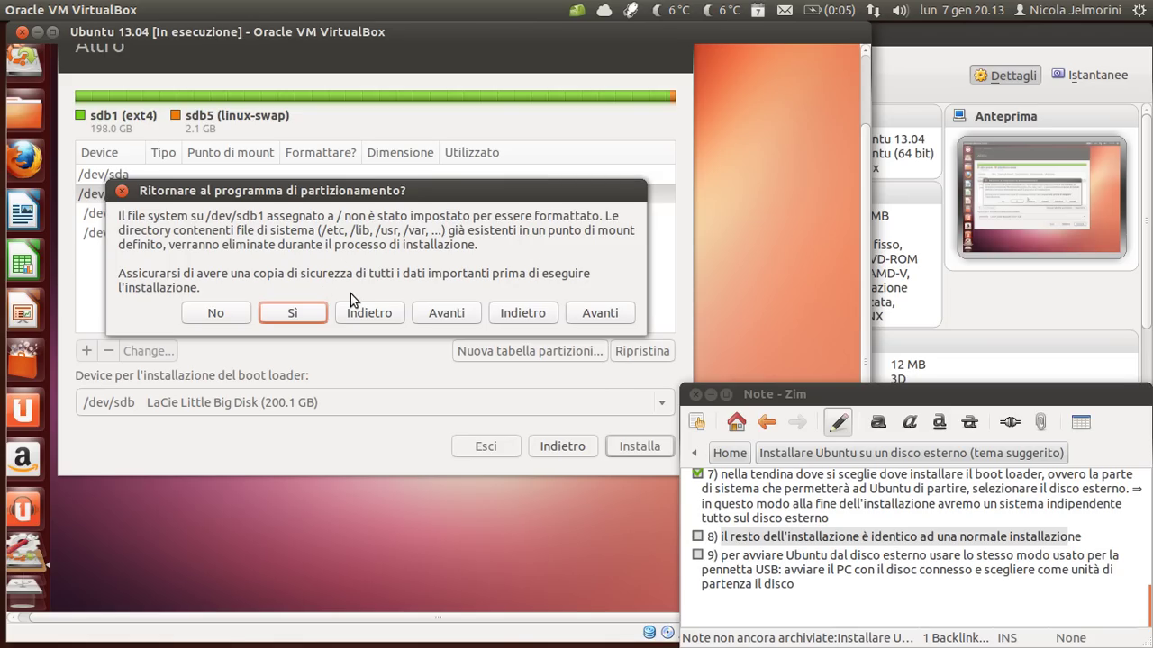
left_click(221, 315)
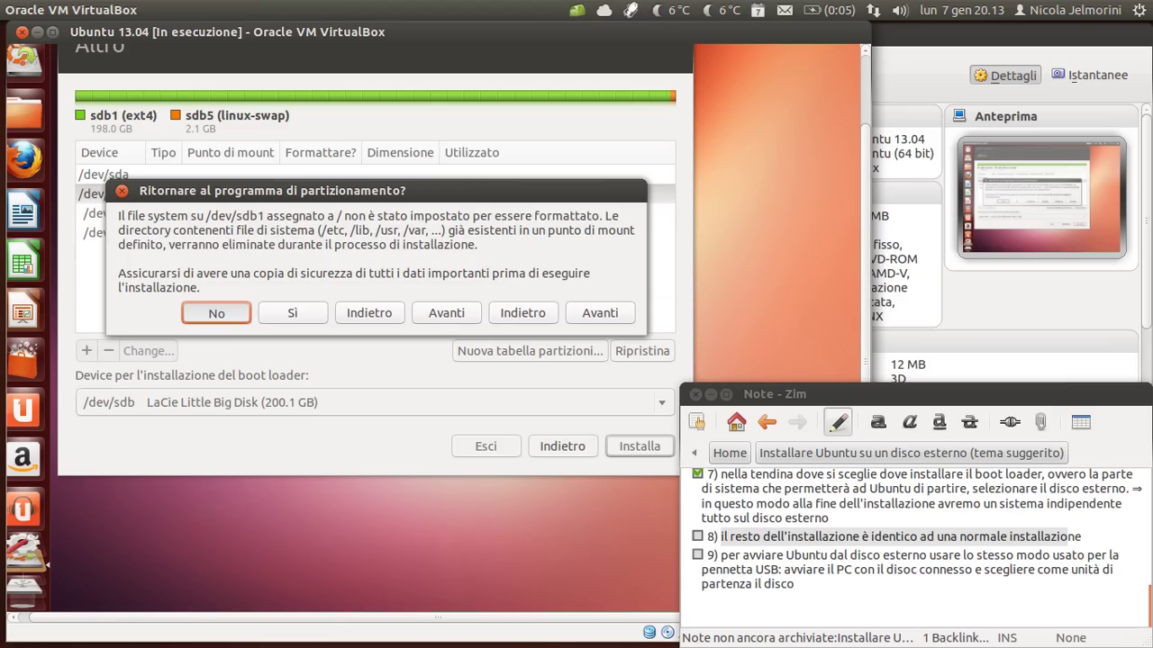
left_click(220, 313)
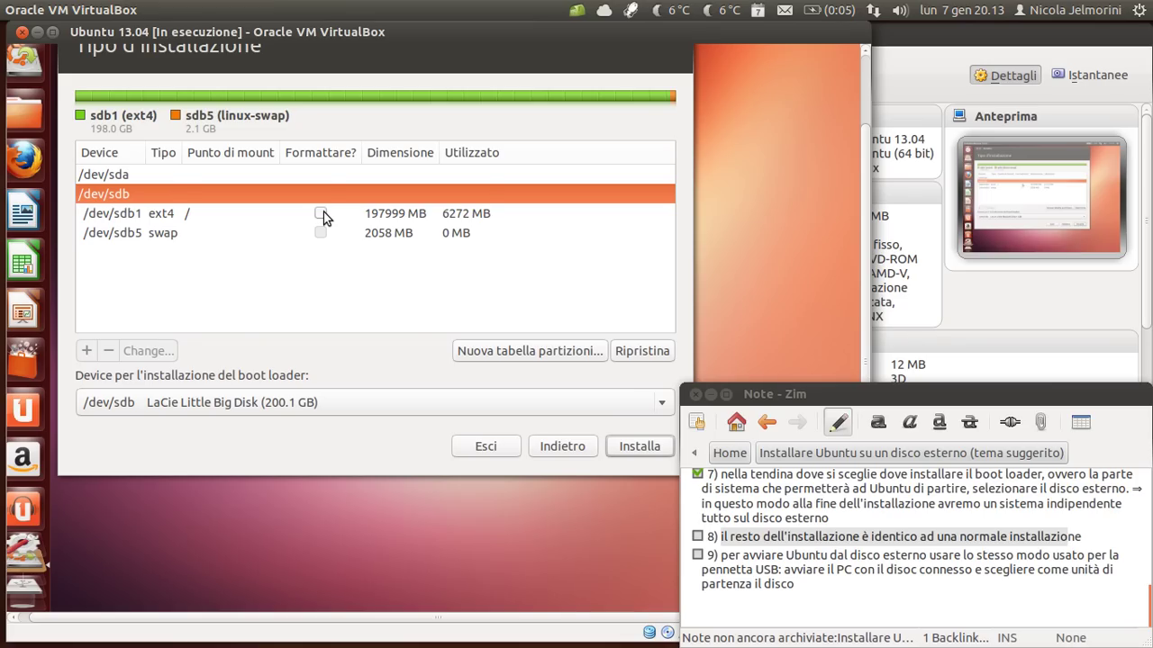
Tick Formattare? for the /dev/sdb1 root partition and launch the installation with Installa.
left_click(323, 212)
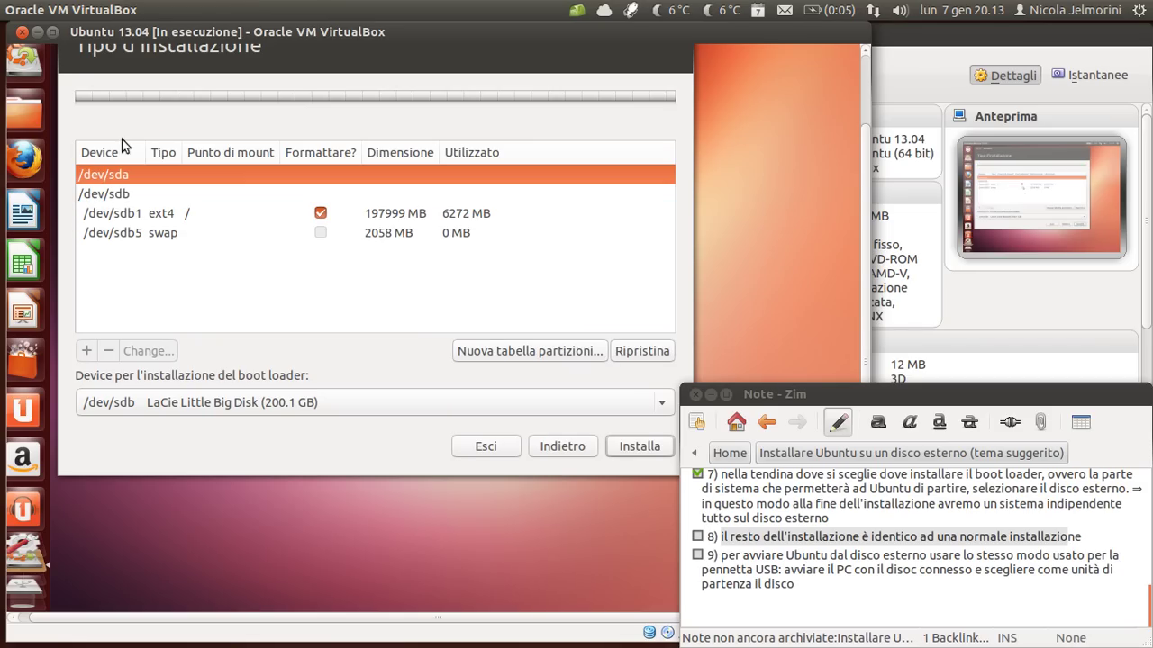
left_click(112, 216)
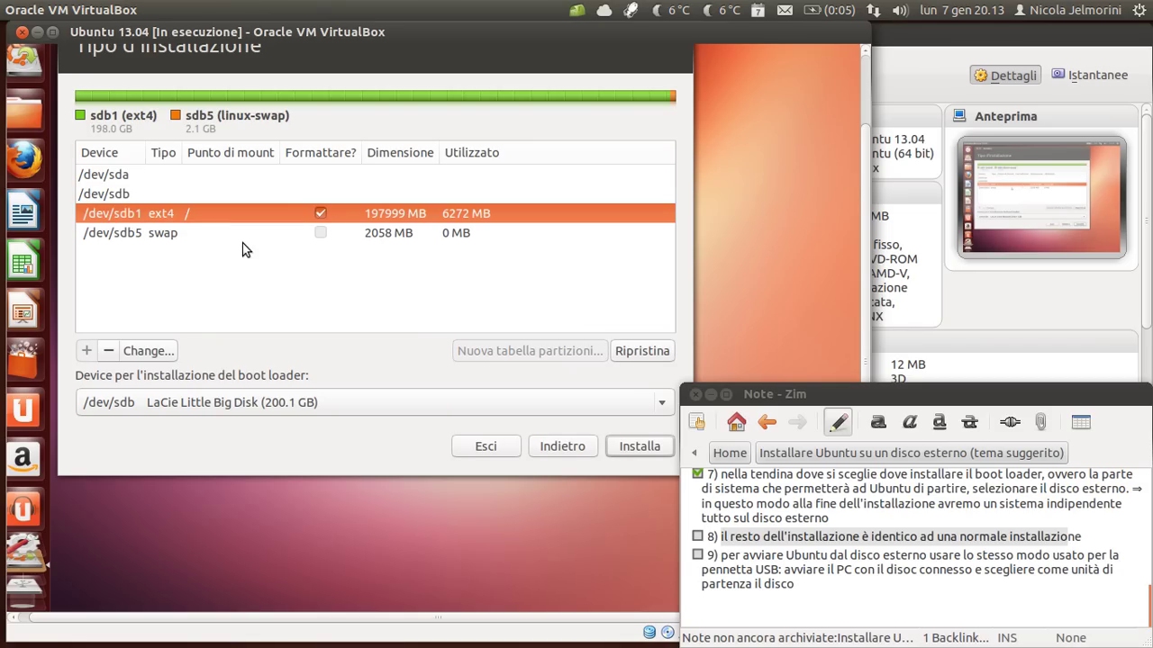
left_click(323, 215)
left_click(126, 197)
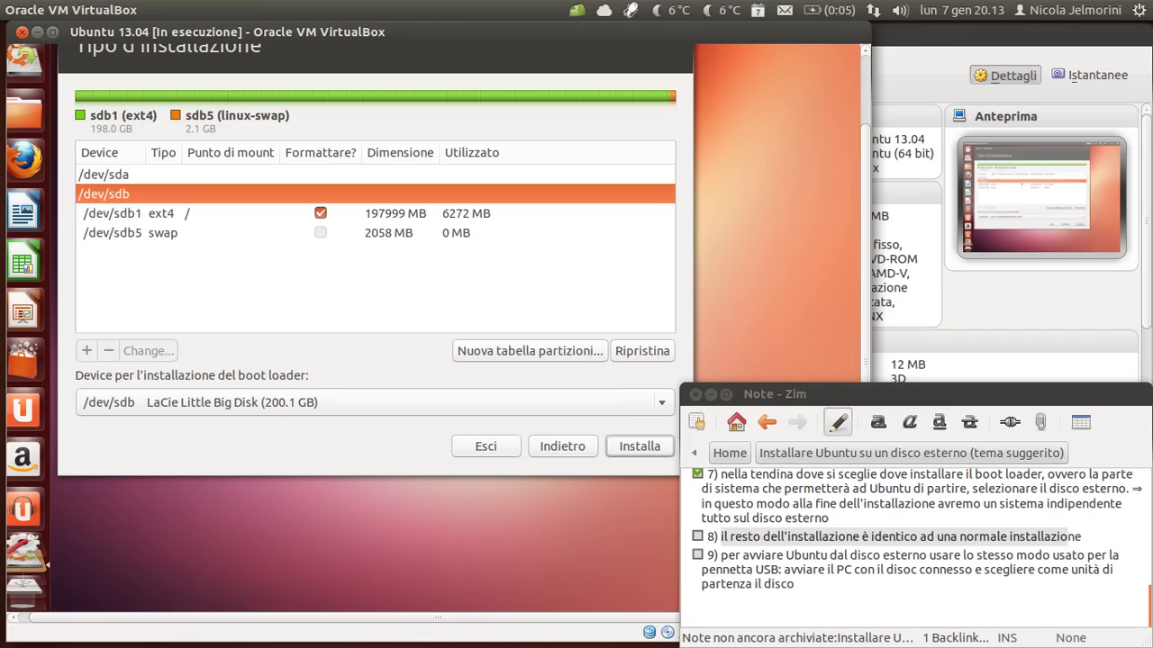
left_click(630, 450)
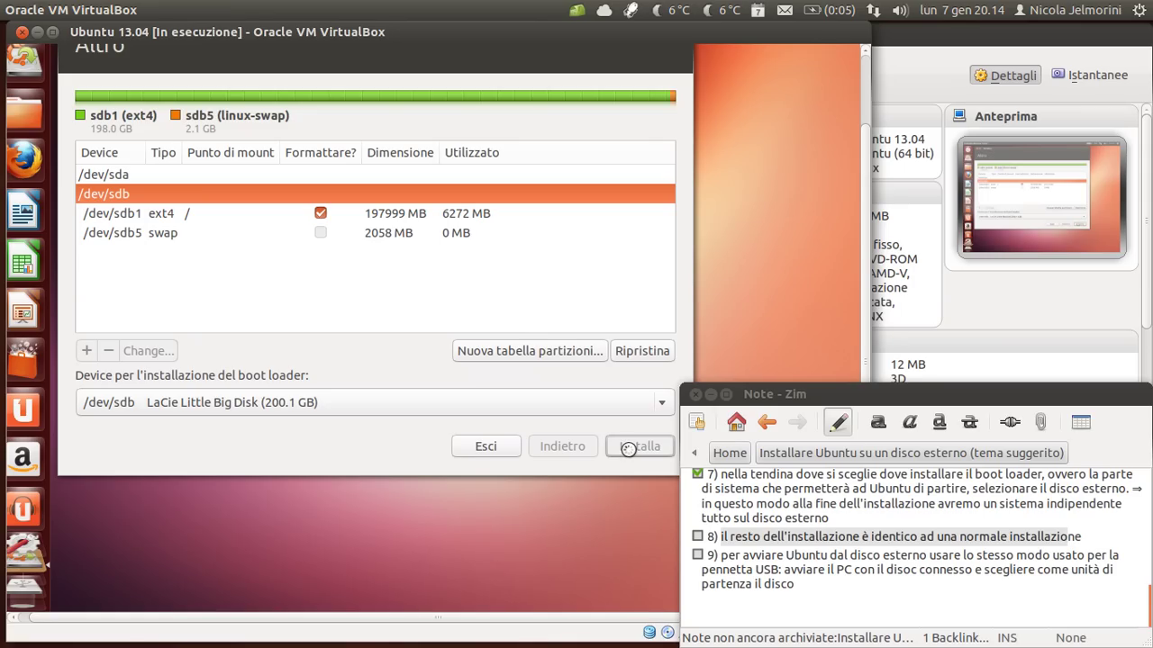
Correct 'disoc' to 'disco' and tick item 8 in the Zim checklist.
left_click(909, 566)
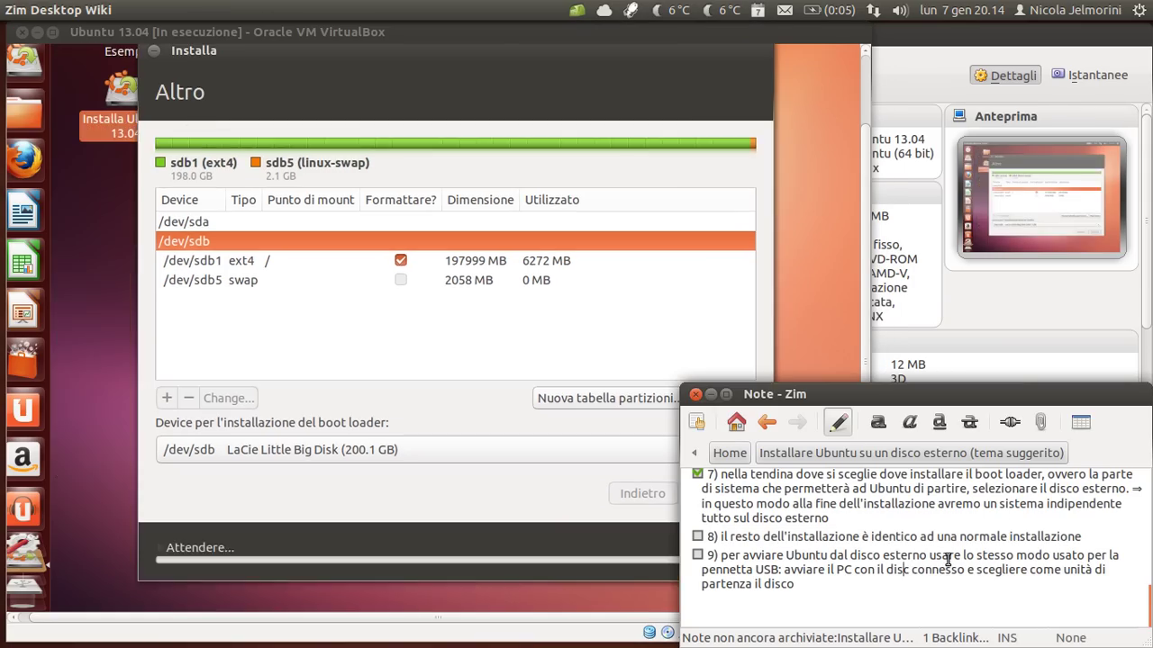
key("BackSpace")
type("o")
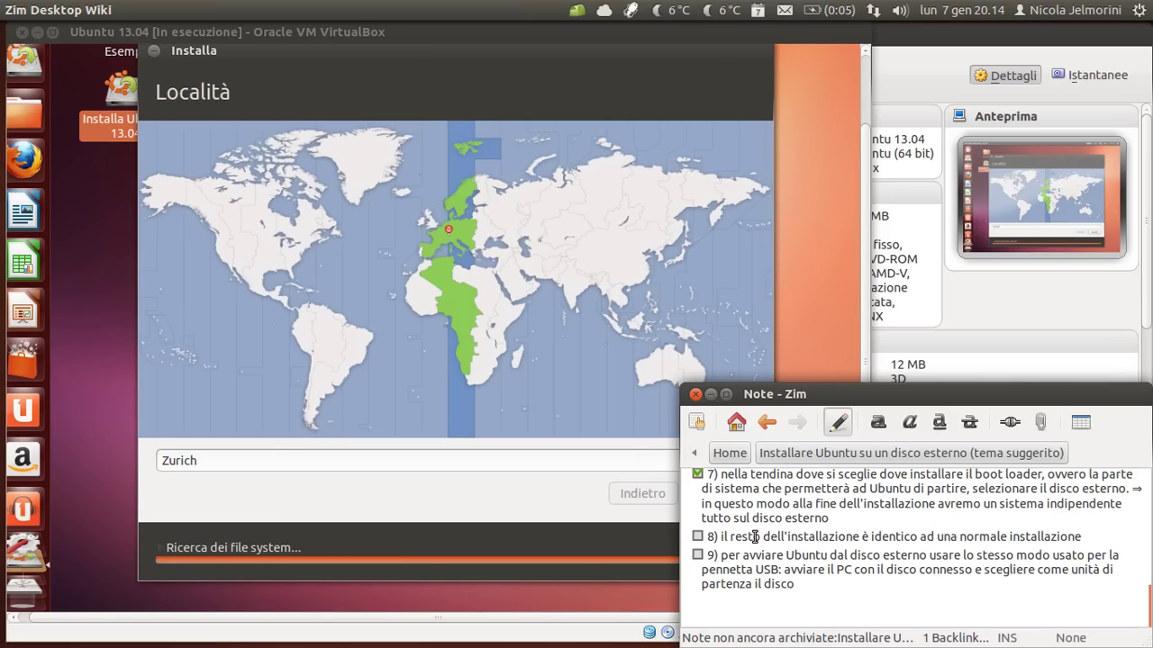
left_click(698, 537)
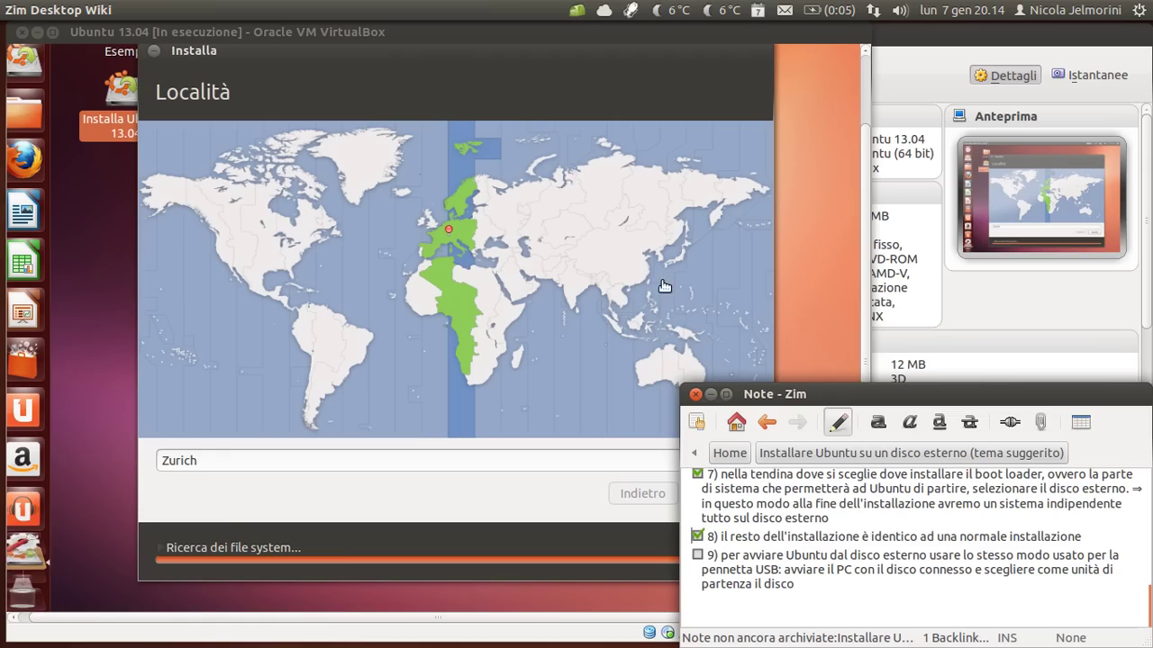
Move the installer window left, collapse the note, and accept Zurich as the location.
left_click(441, 54)
left_click_drag(441, 54, 357, 58)
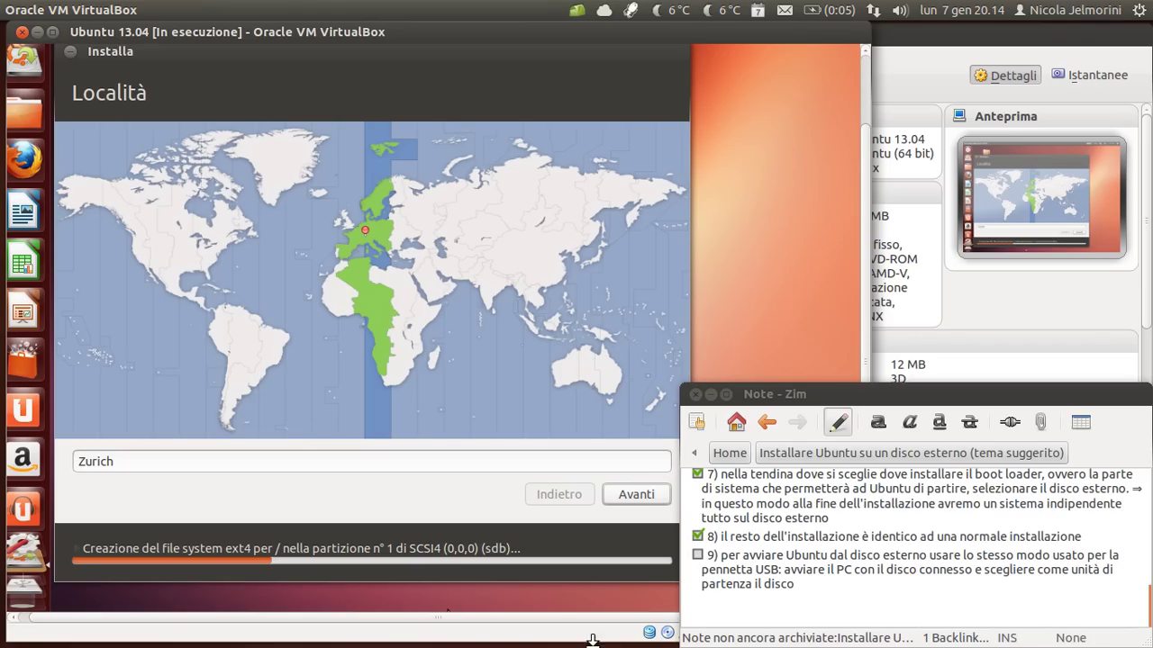
double_click(755, 401)
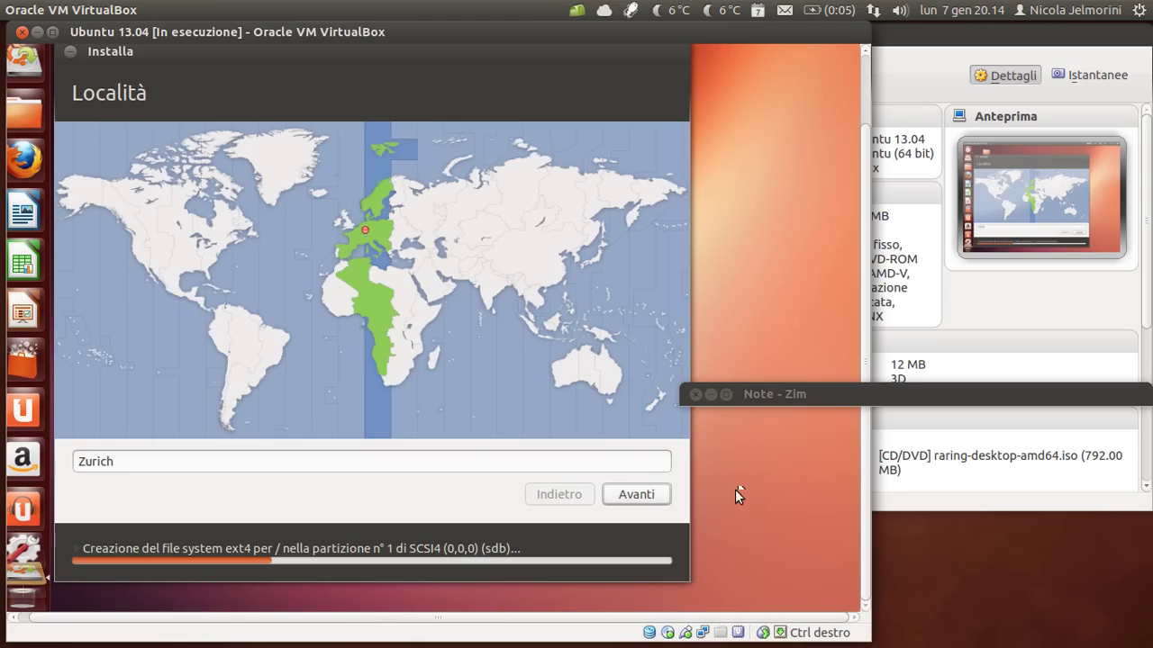
scroll(790, 395, "down", 1)
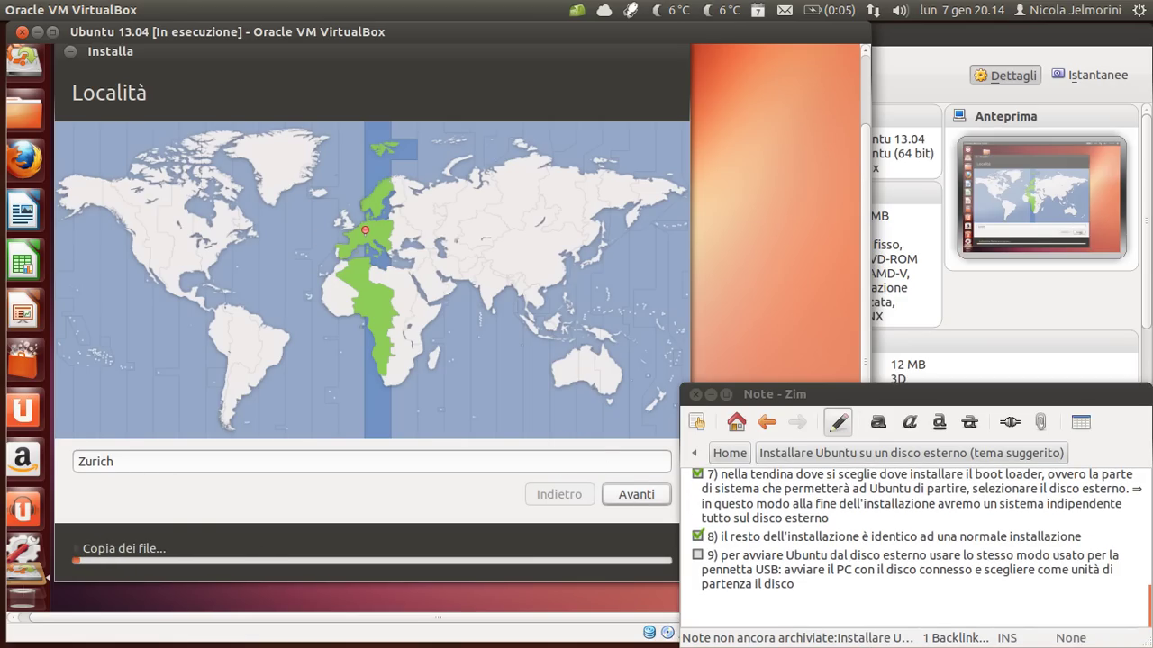
left_click(636, 496)
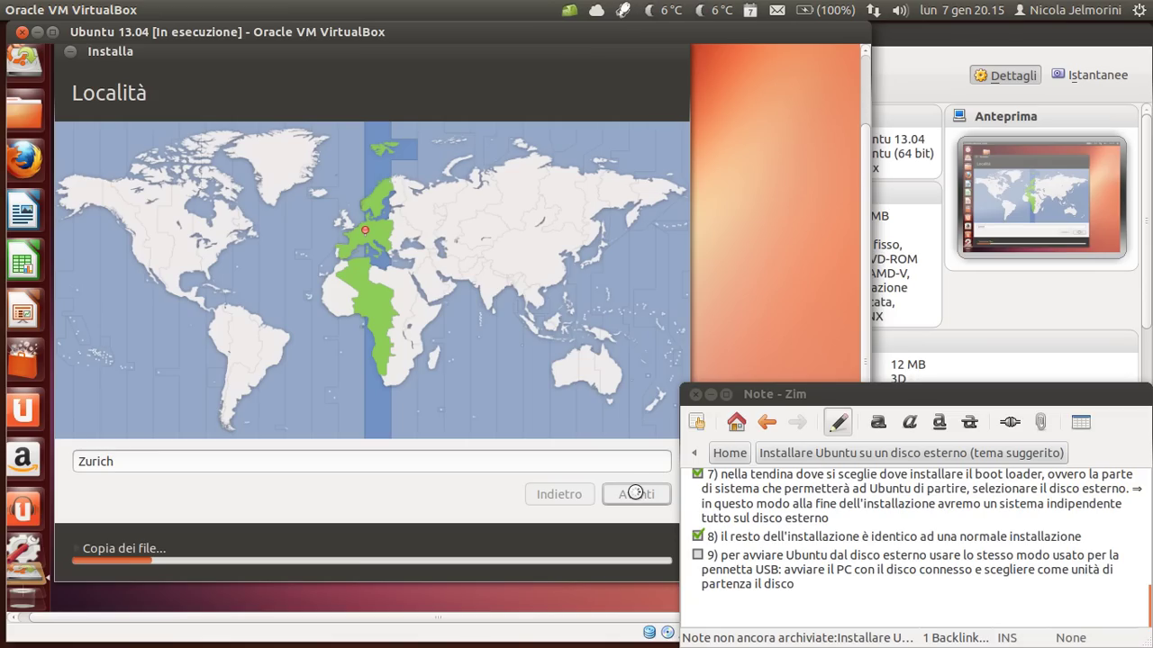
left_click(635, 493)
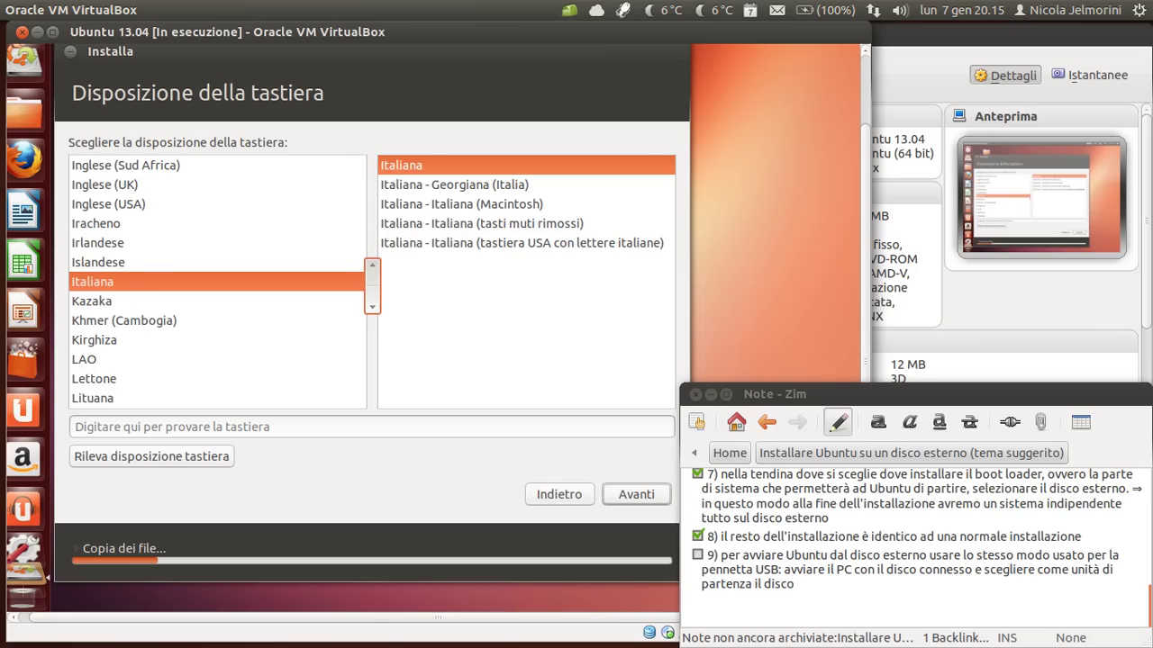
Choose the Tedesca (Svizzera) layout with the Francese (Svizzera) variant and continue.
mouse_move(369, 286)
left_click_drag(372, 286, 376, 361)
left_click(102, 348)
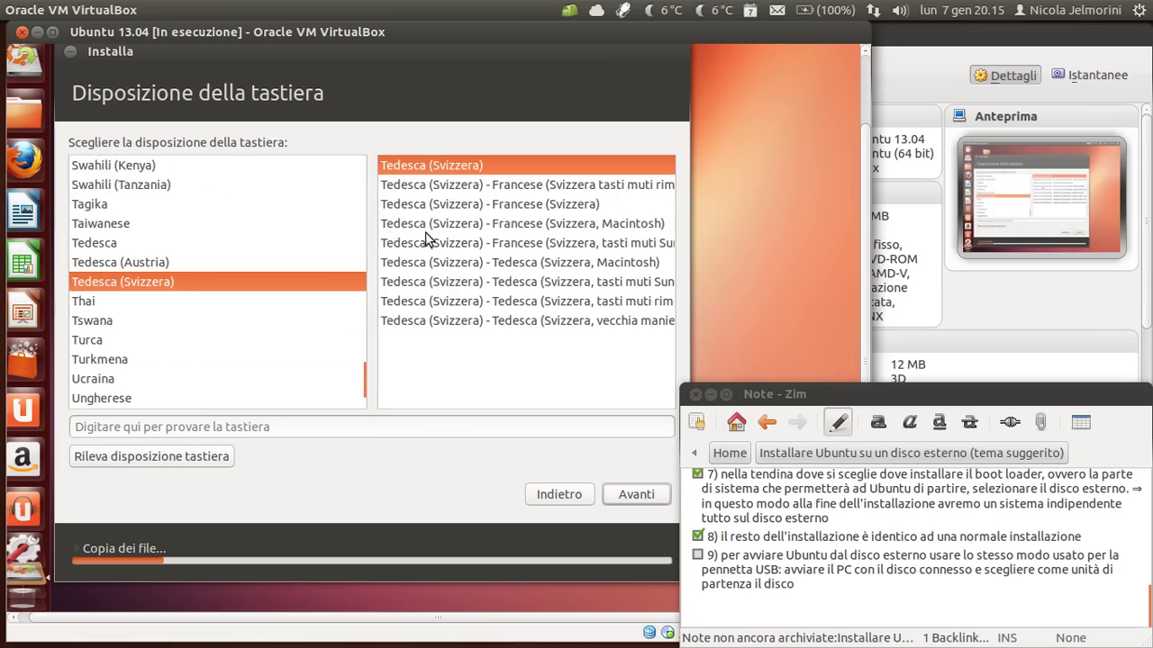
left_click(440, 207)
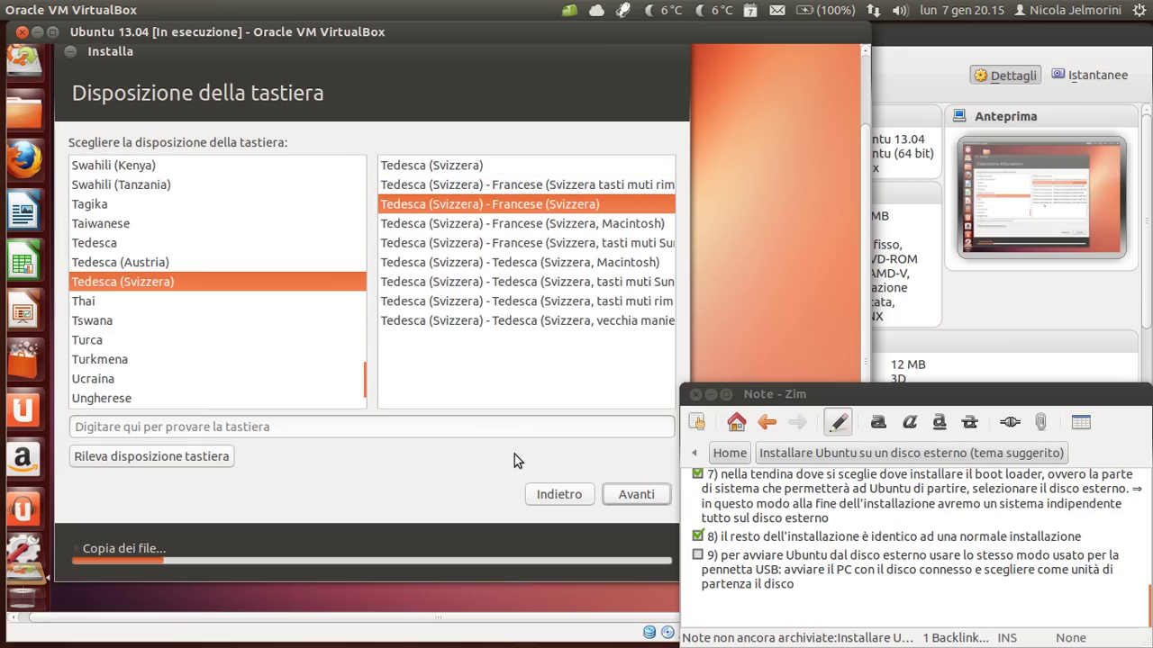
left_click(635, 496)
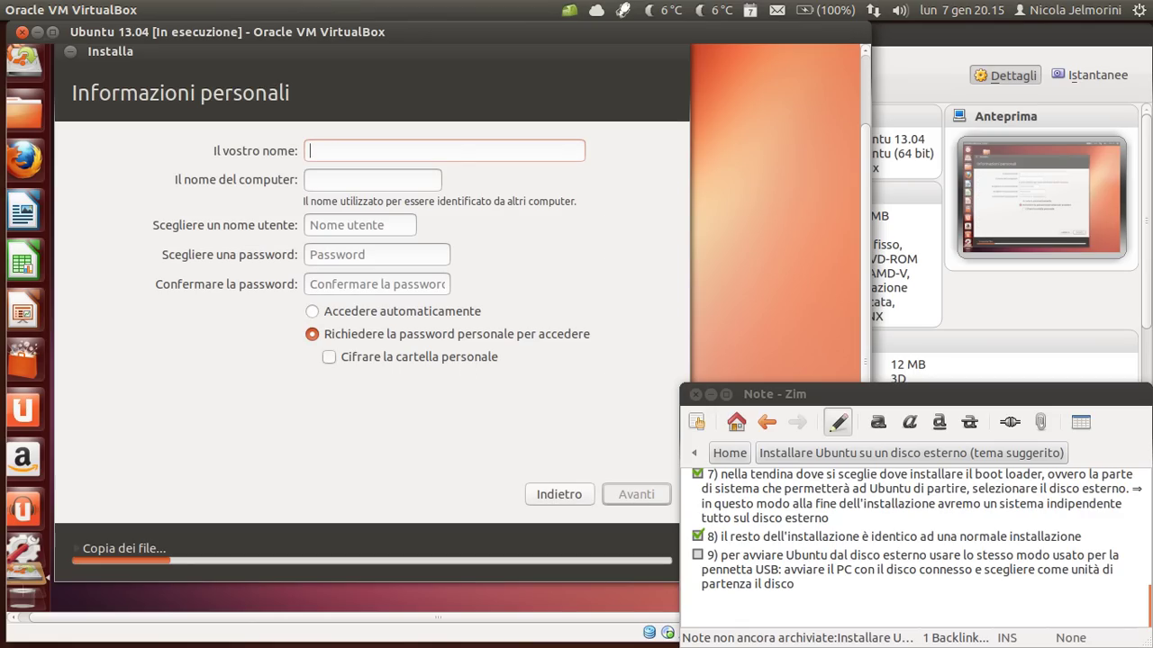
Enter the user's full name and change the computer name to ubuntueste.
type("Nicola Jelmorini")
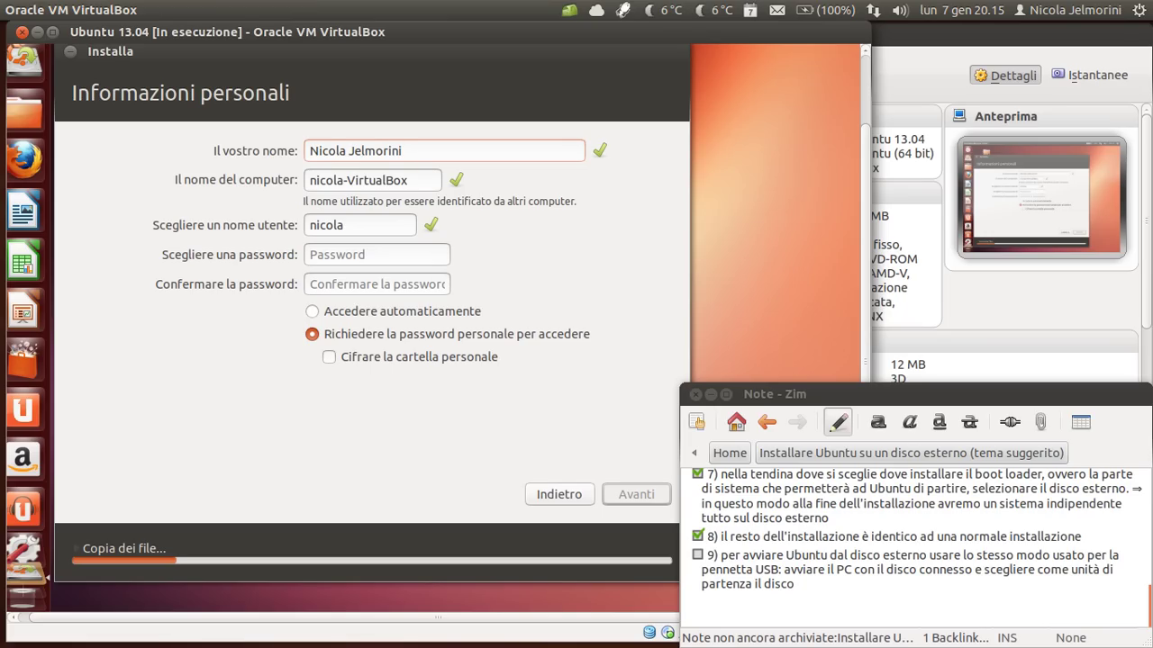
left_click_drag(348, 180, 305, 181)
left_click(410, 183)
left_click_drag(404, 181, 297, 181)
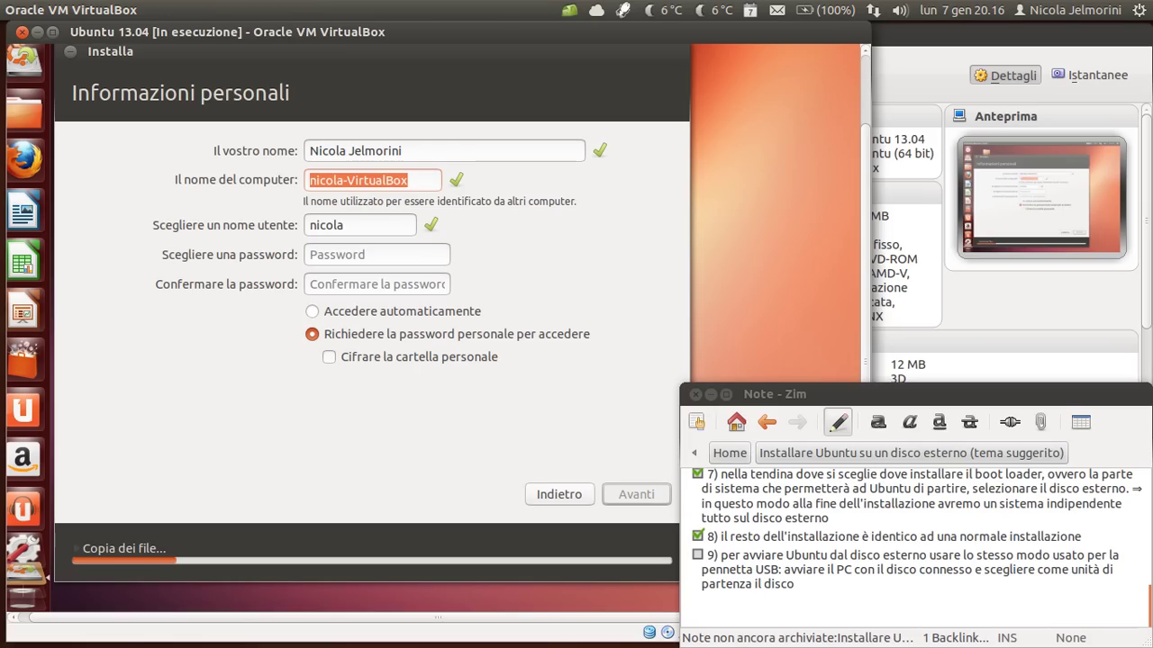
type("ubu")
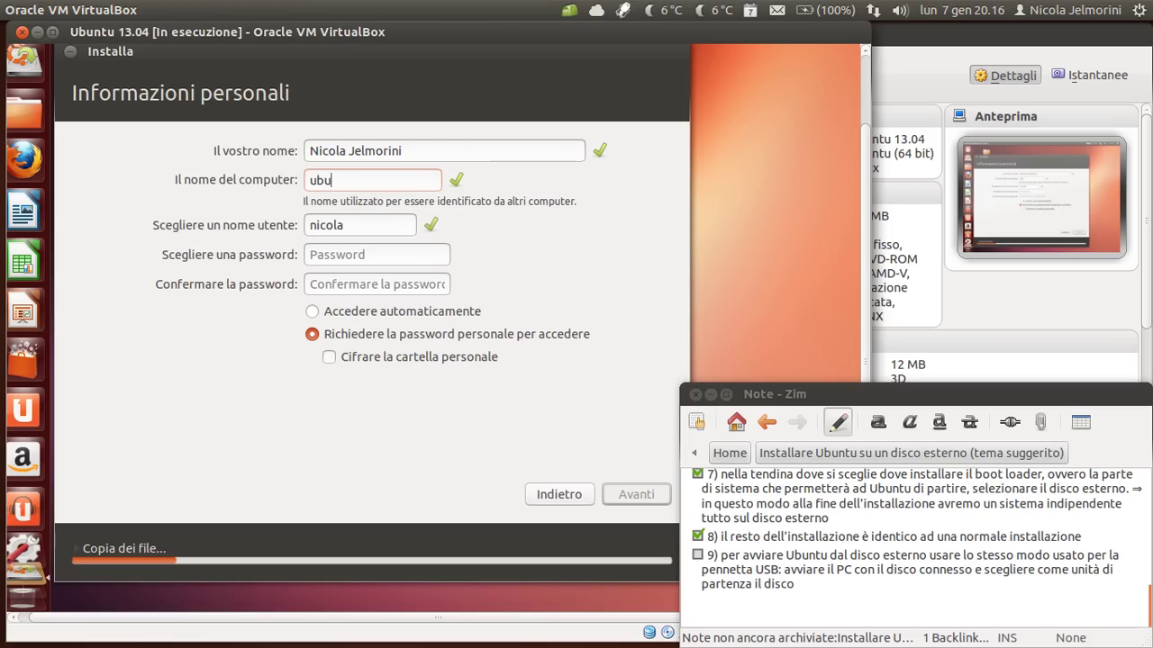
type("ntu_est")
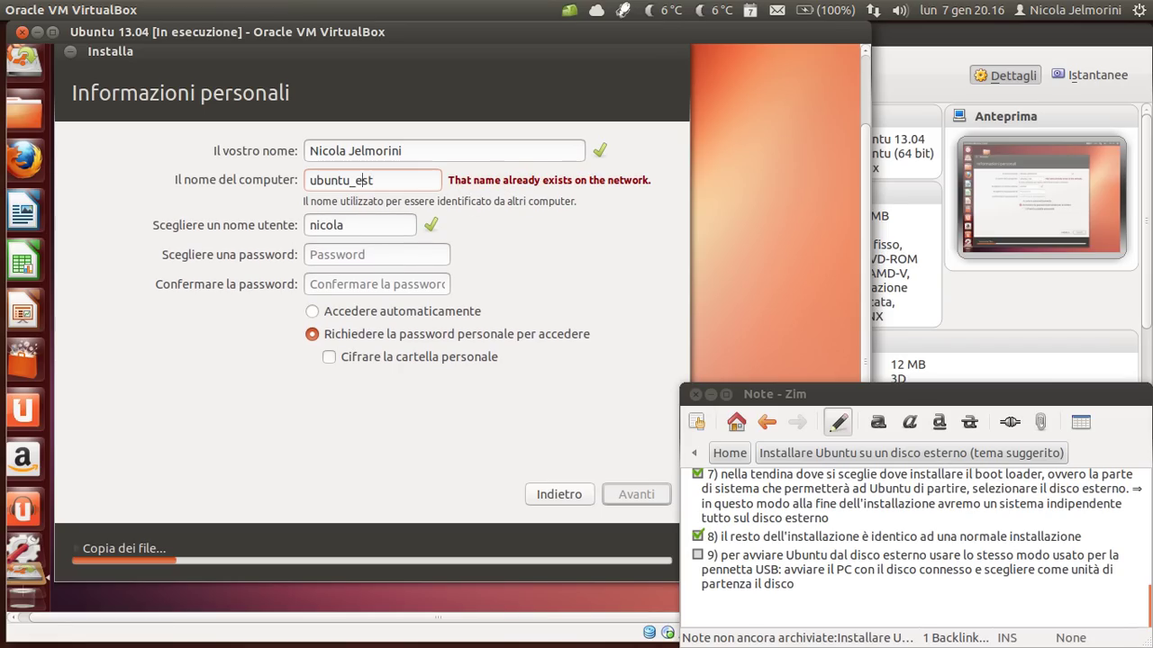
type("e")
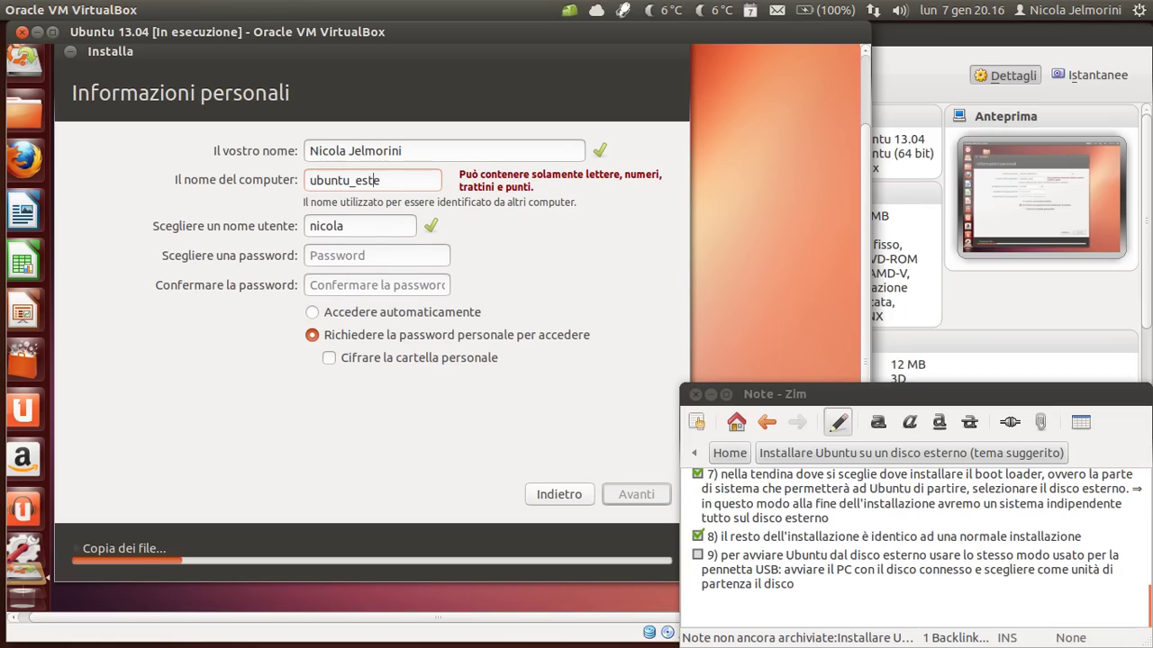
left_click(354, 181)
key("BackSpace")
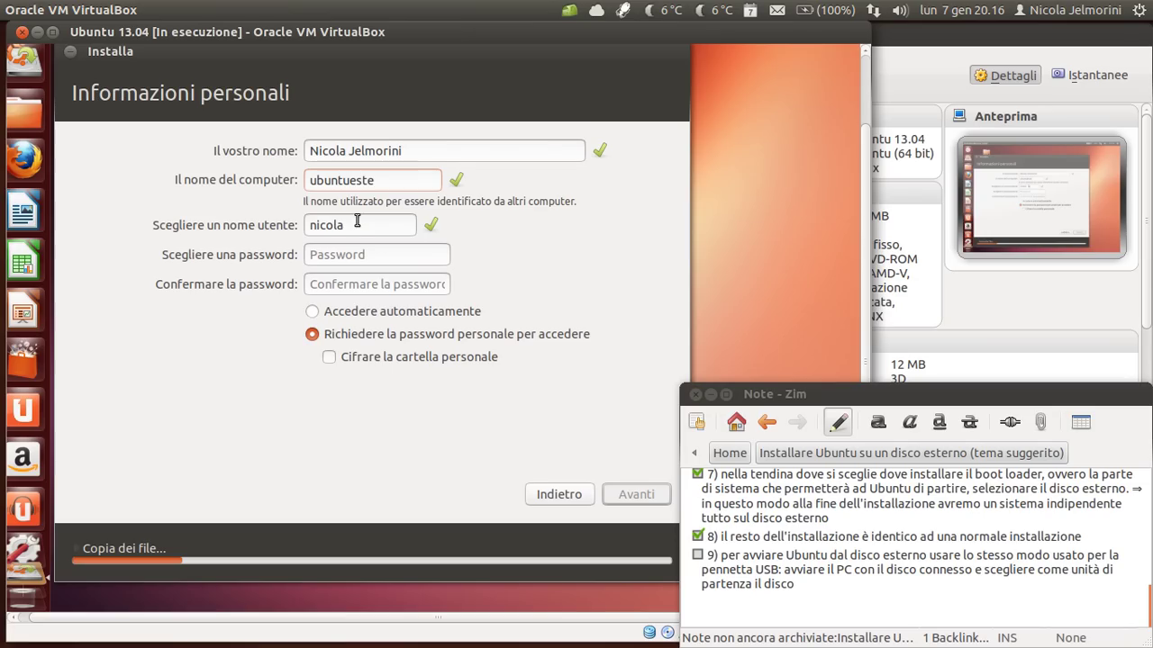
Enter and confirm the account password, fixing the mismatch, and submit the details.
left_click(360, 255)
key("Tab")
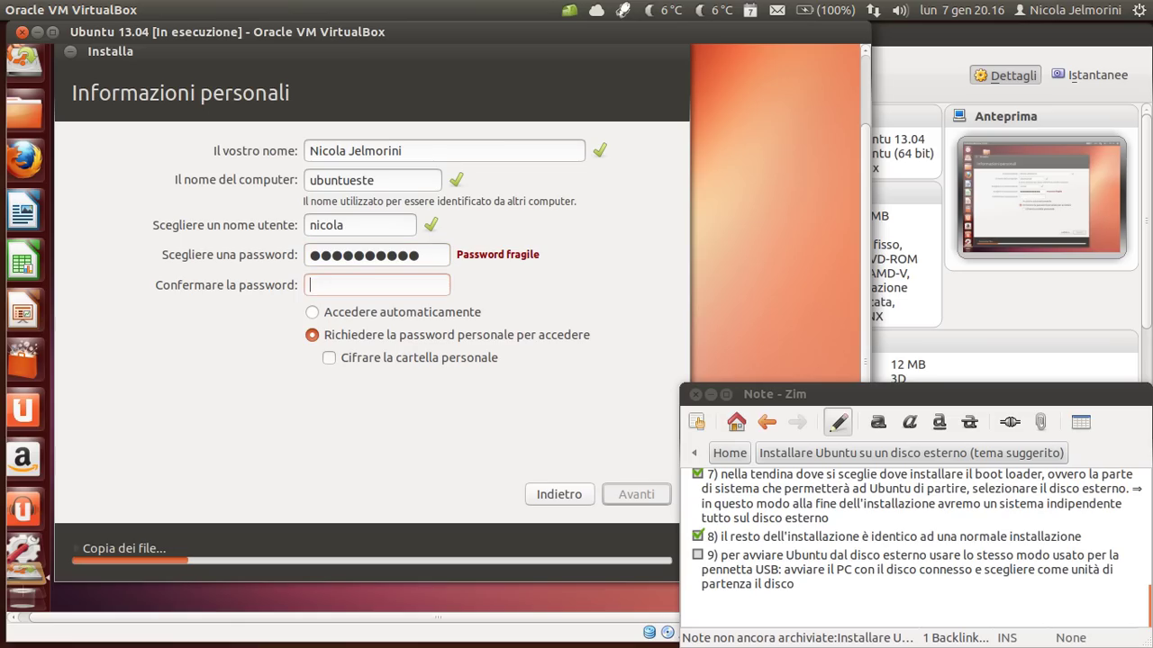
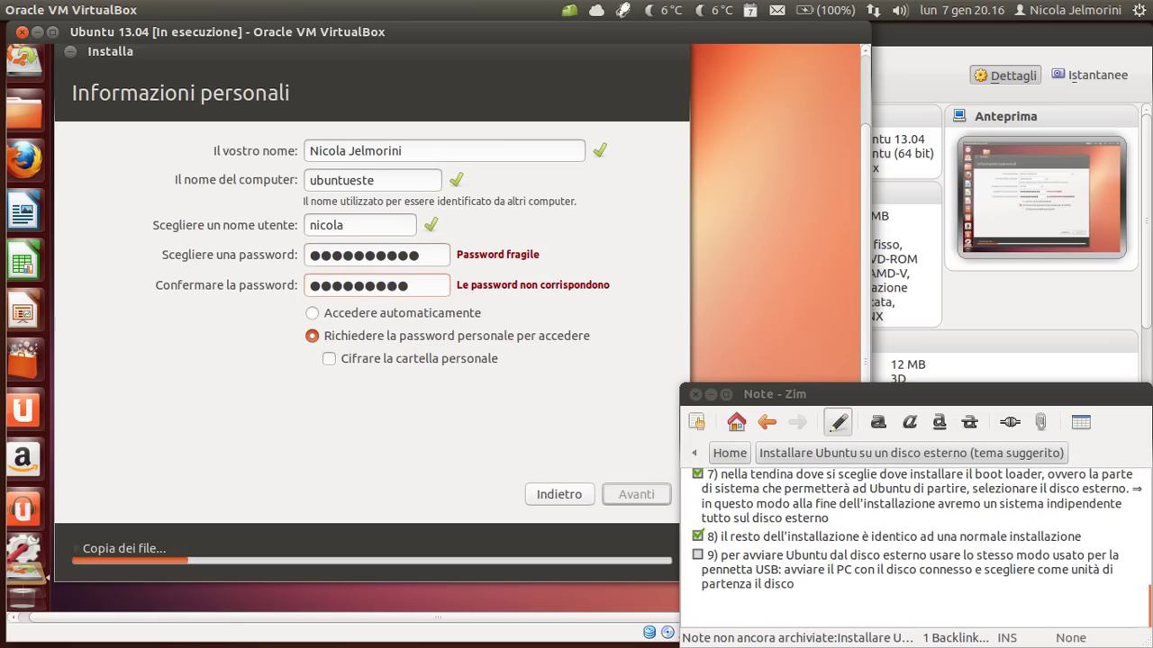
key("BackSpace")
key("BackSpace")
key("BackSpace")
key("BackSpace")
key("BackSpace")
key("BackSpace")
key("BackSpace")
key("BackSpace")
key("BackSpace")
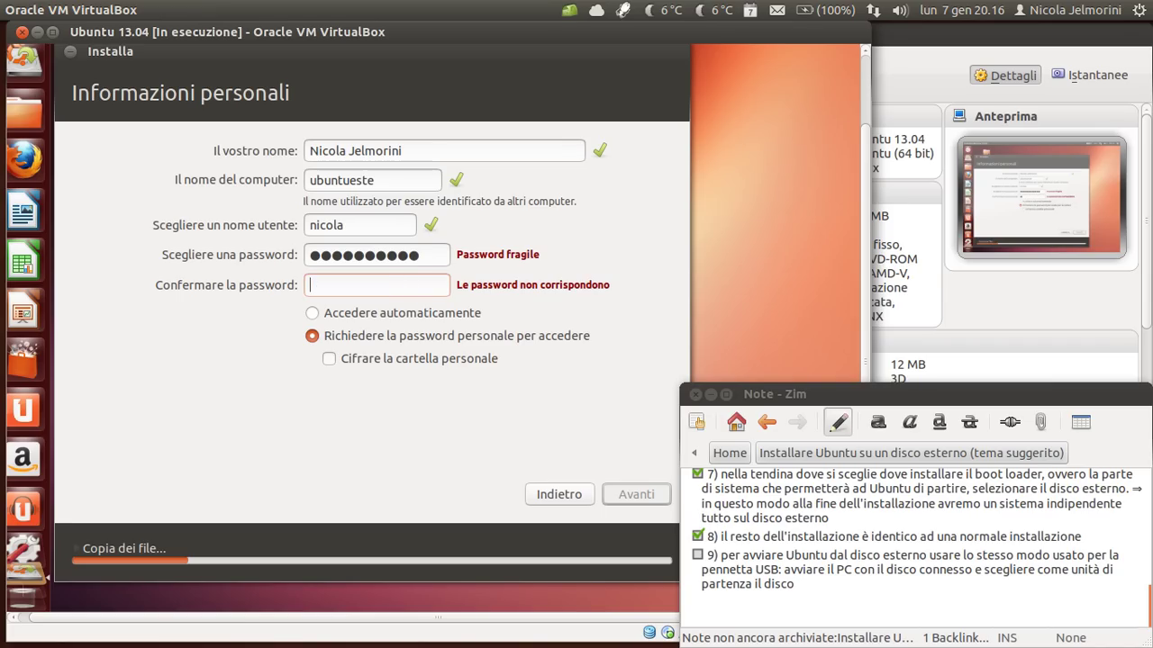
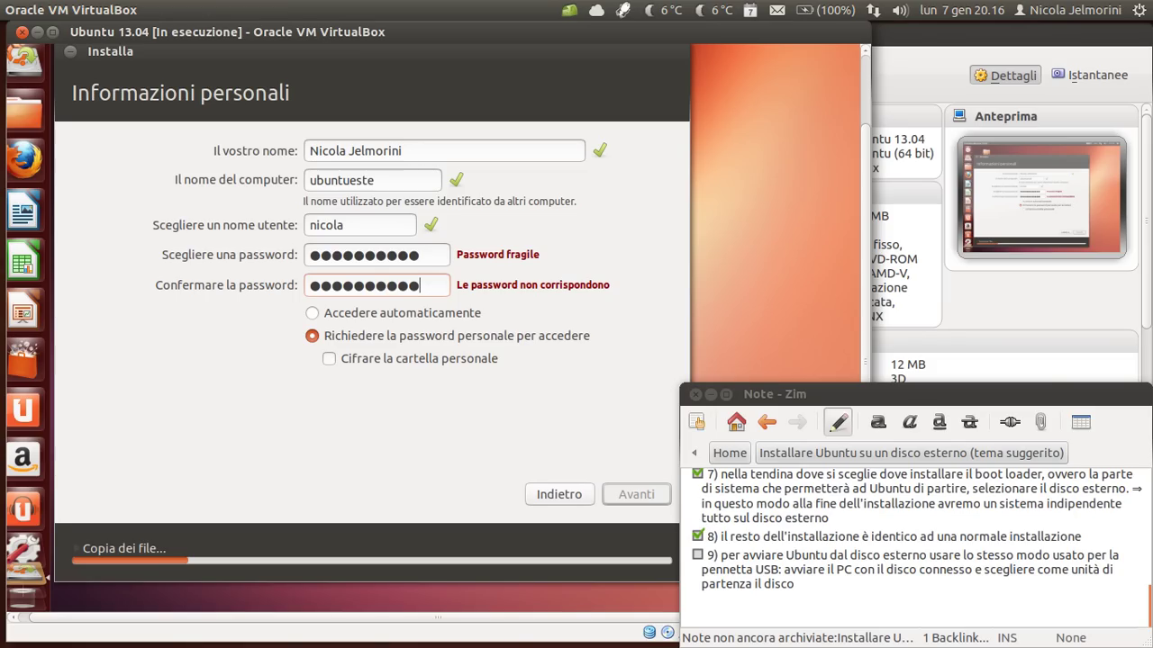
key("shift+Tab")
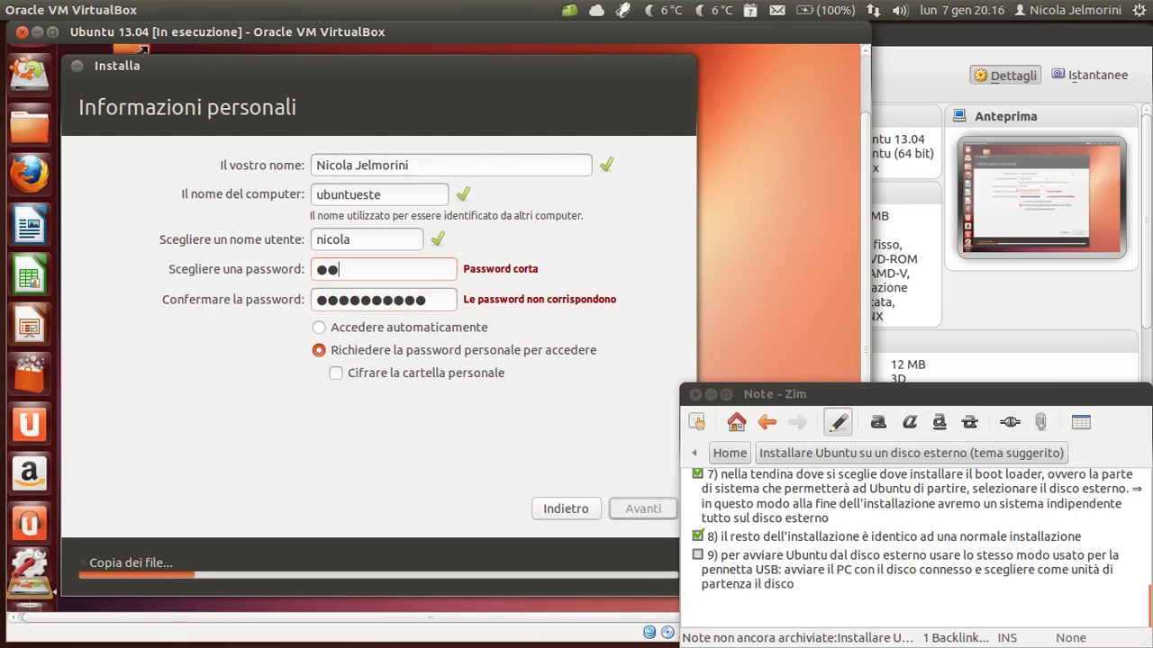
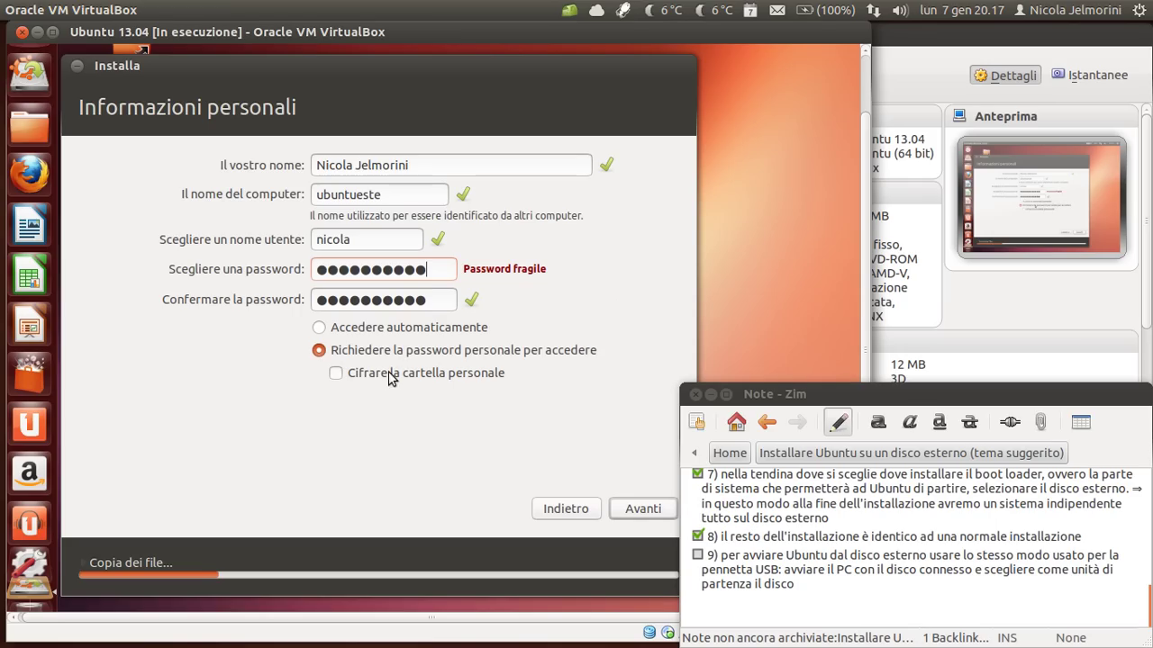
left_click(638, 513)
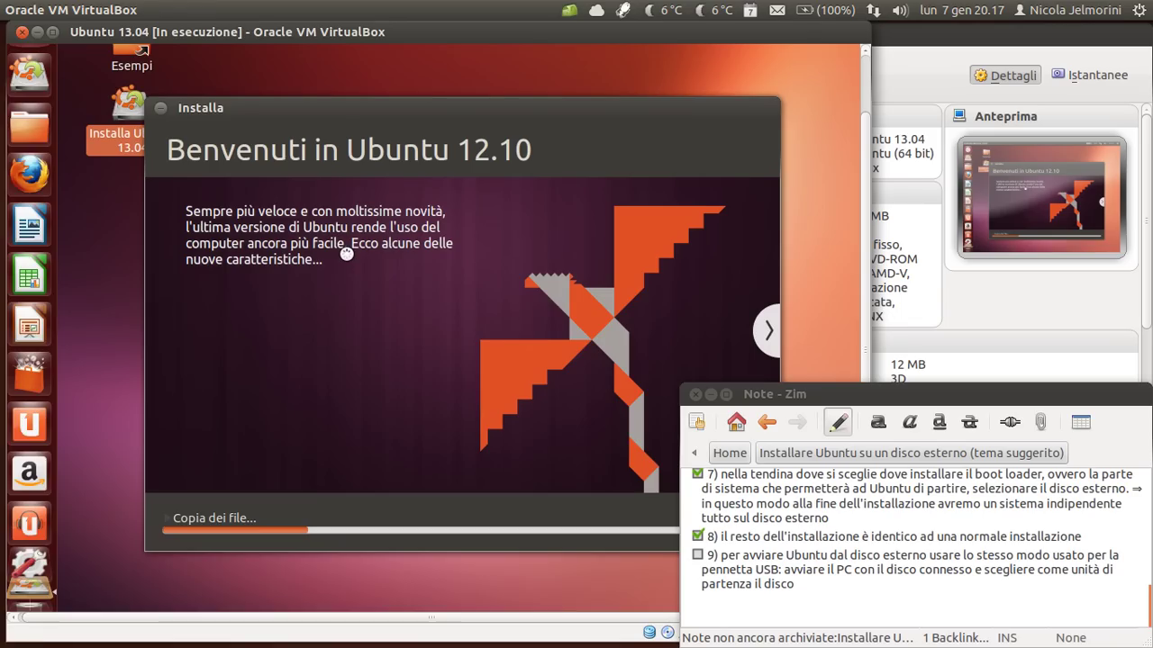
Open the host's Scaricati folder and preview the installation screenshot PNG fullscreen.
left_click(14, 101)
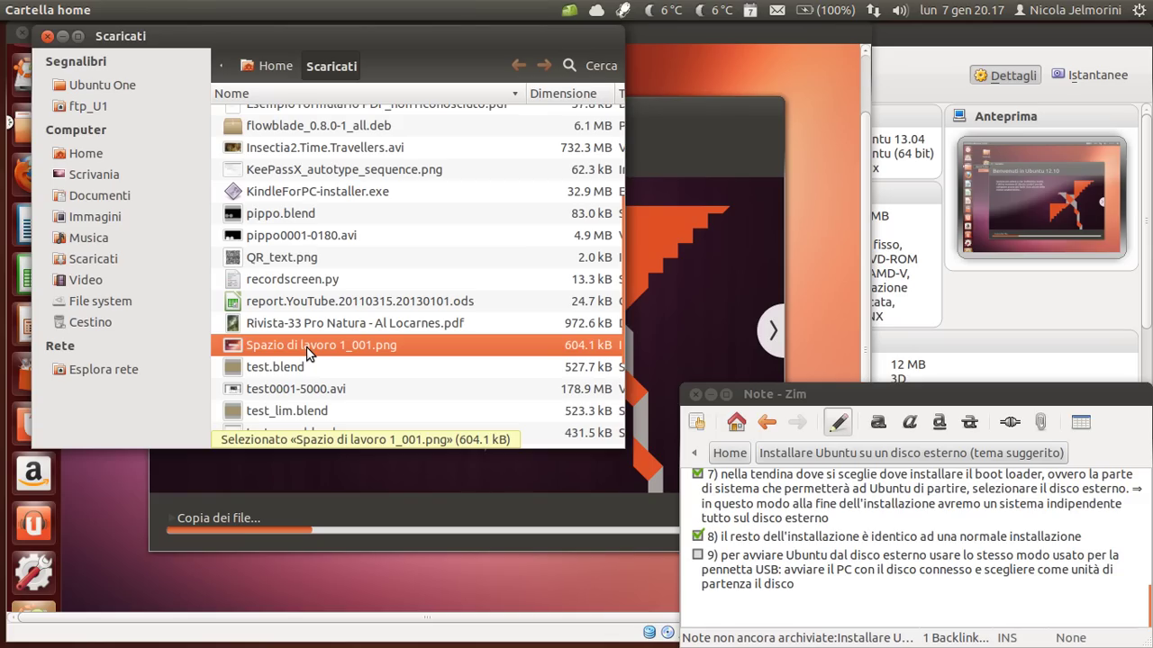
key("space")
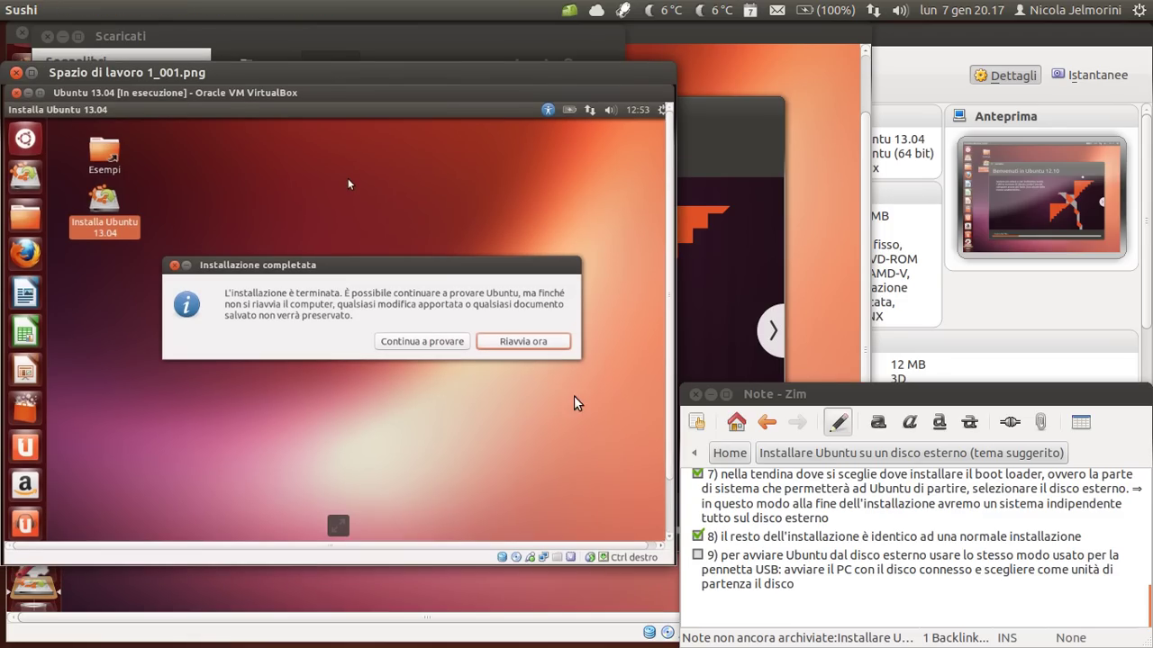
left_click(339, 527)
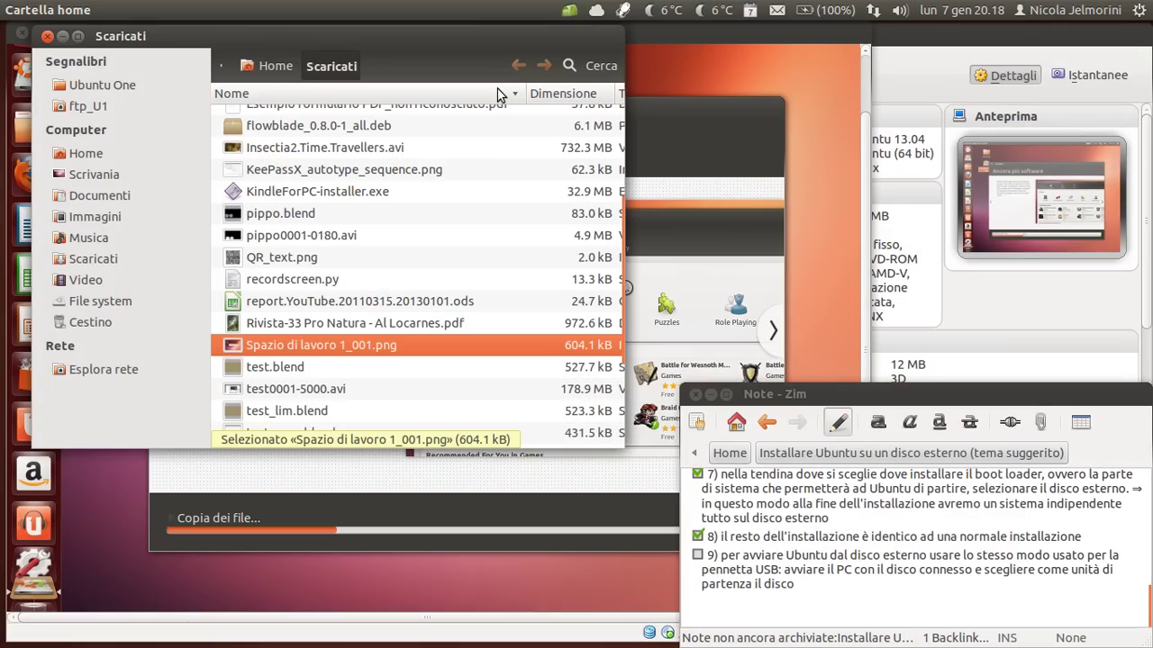
Tick step 9 in Zim, confirm the whole checklist is checked, then switch back to VirtualBox.
left_click(702, 557)
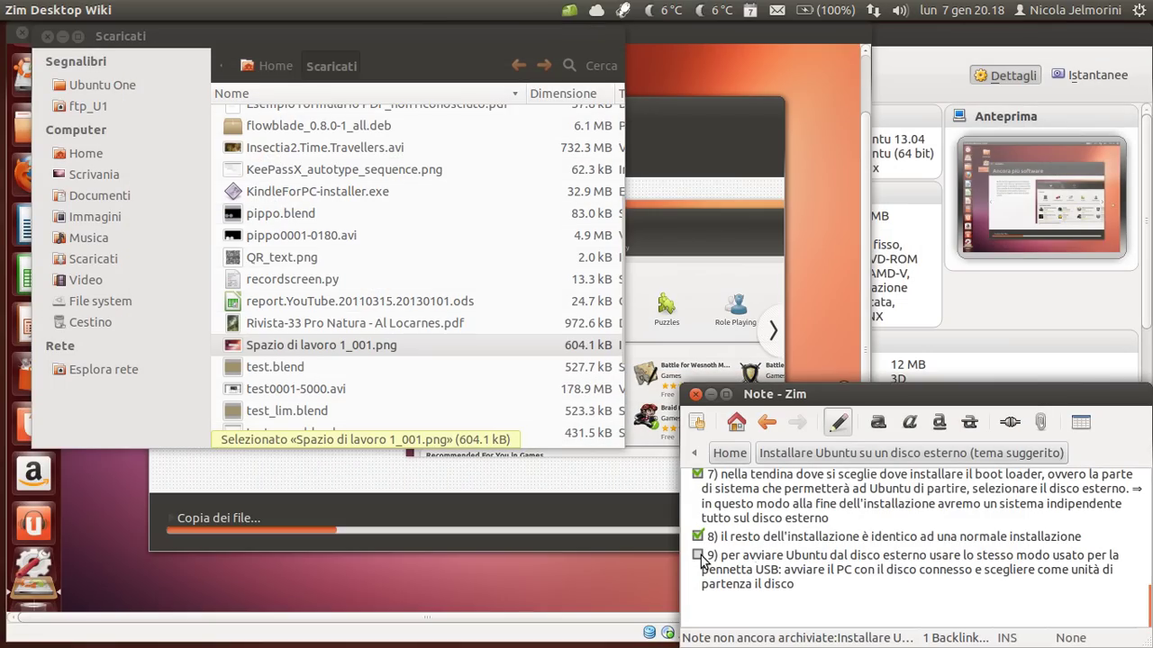
left_click(698, 556)
scroll(883, 549, "up", 2)
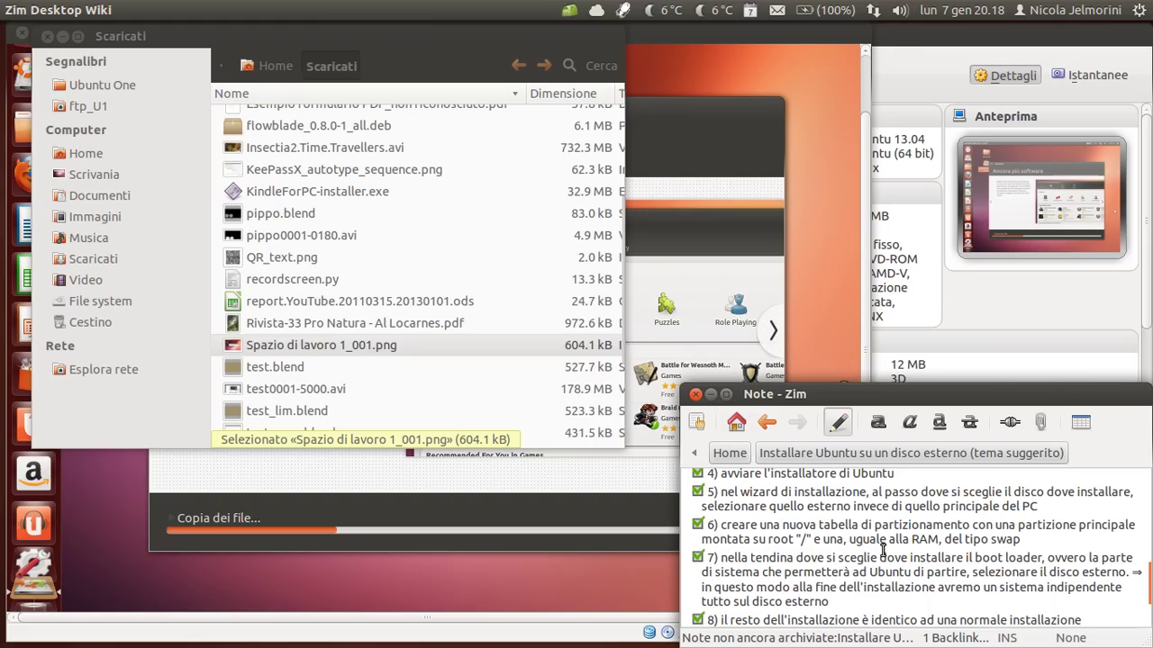
scroll(883, 549, "up", 3)
scroll(882, 549, "down", 5)
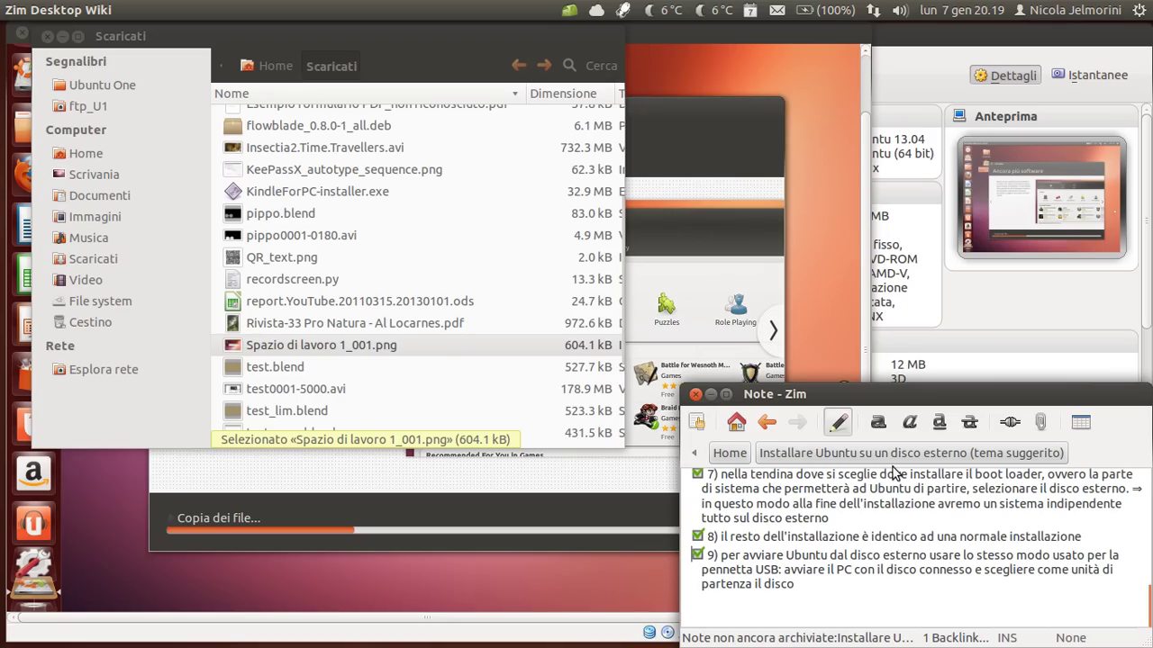
left_click(688, 109)
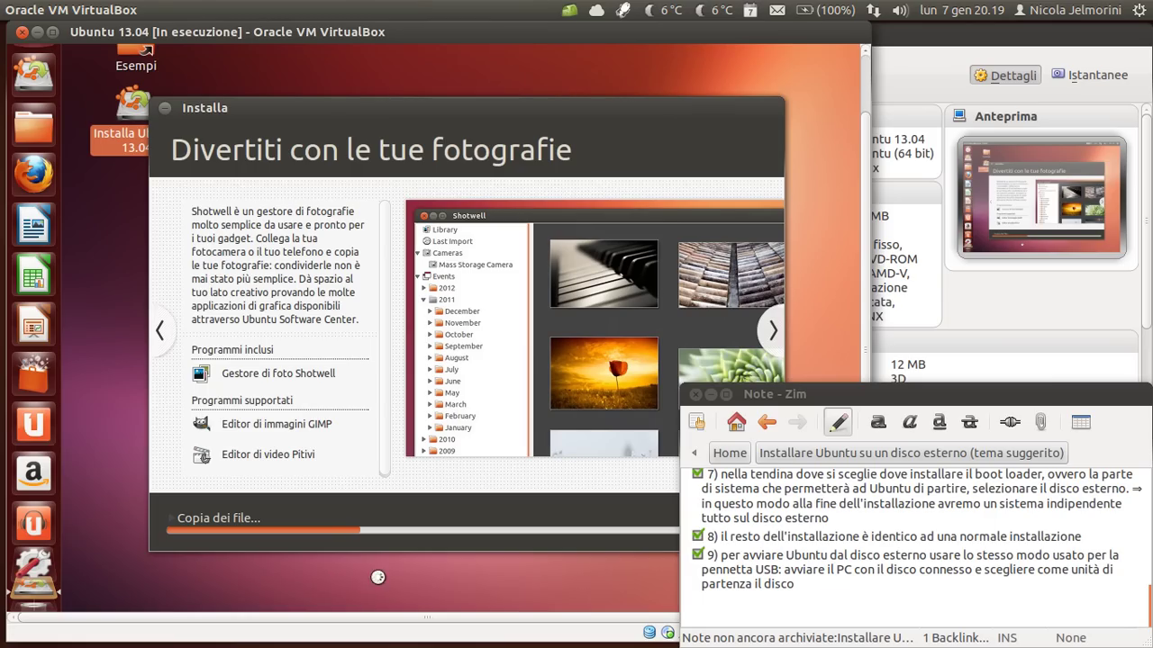
Restore the Terminal showing the avconv capture to Ubuntu_su_disco_esterno.webm and nudge it up-right.
mouse_move(3, 631)
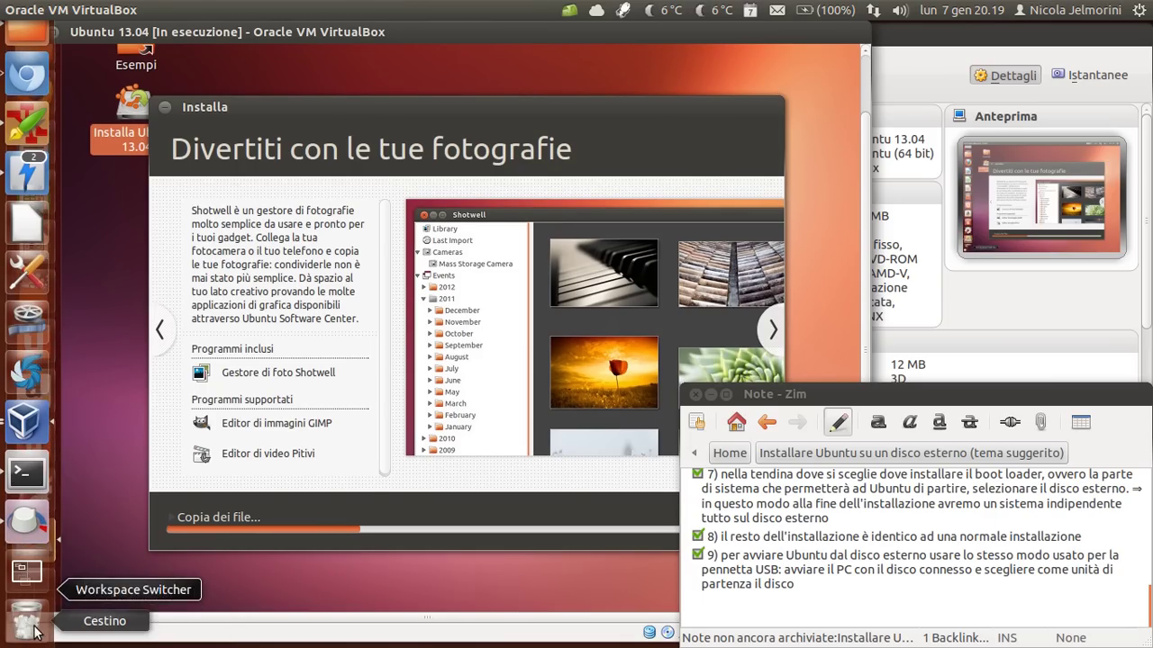
left_click(25, 474)
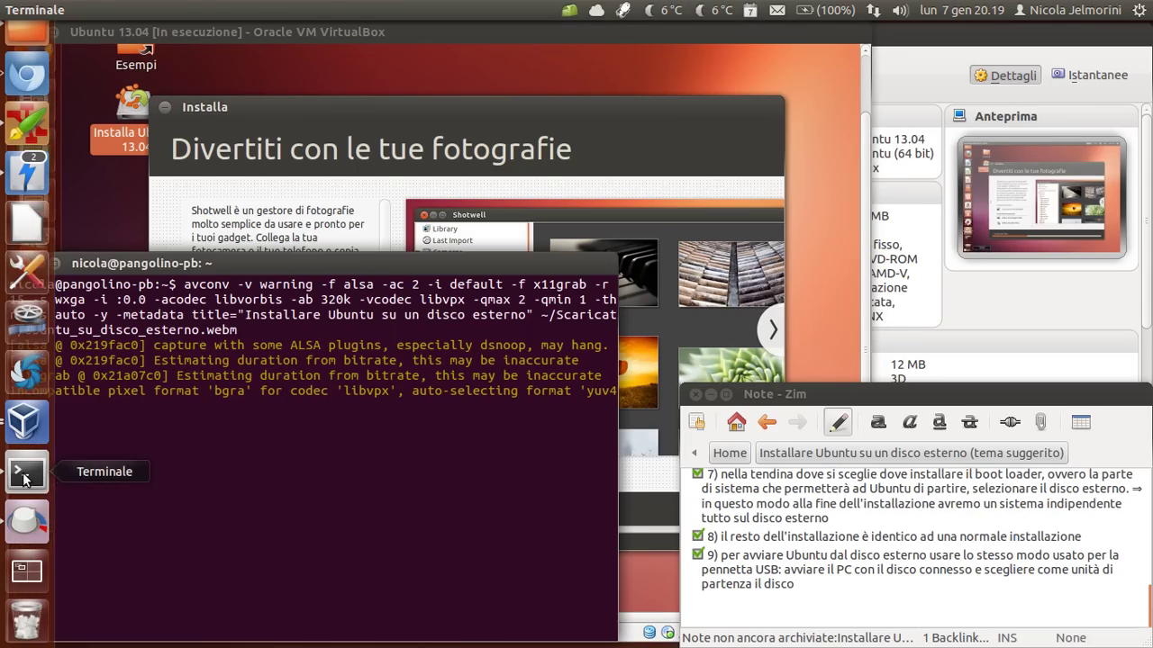
left_click_drag(379, 264, 398, 256)
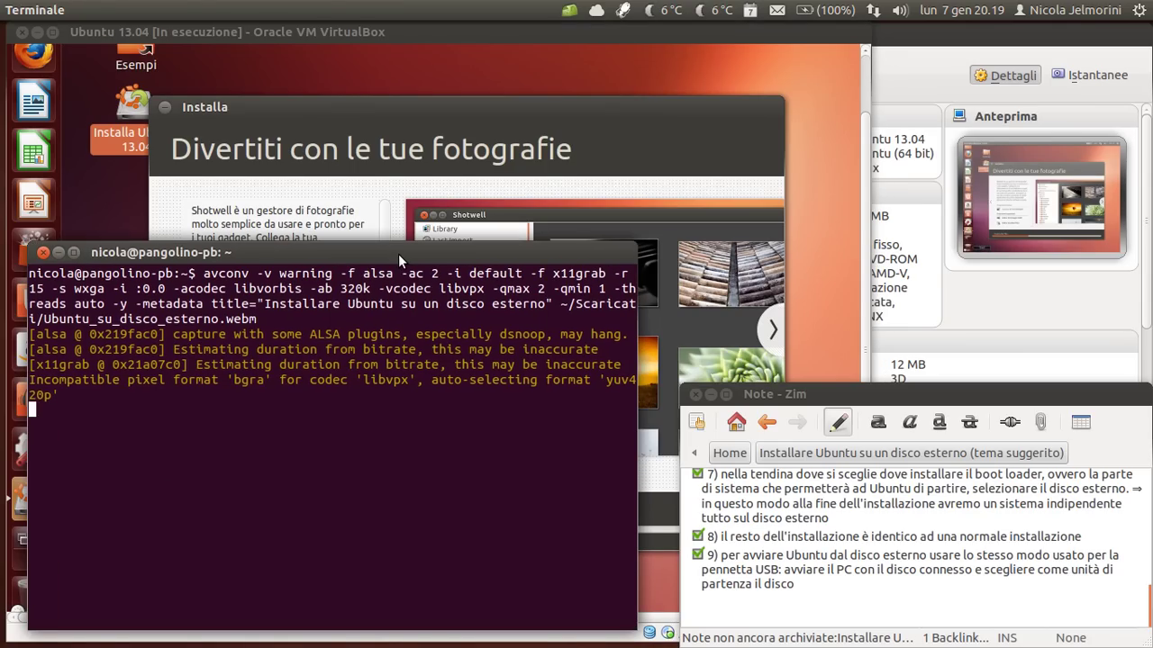